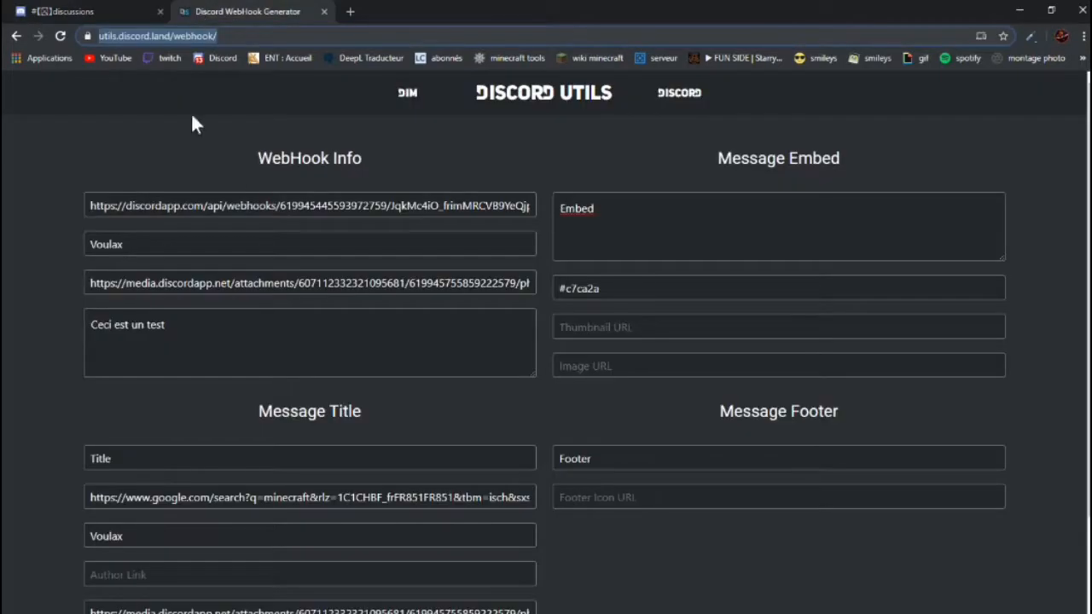
Clear all the filled-in fields of the webhook generator form, from webhook info through message title, embed and footer.
triple_click(251, 206)
key("BackSpace")
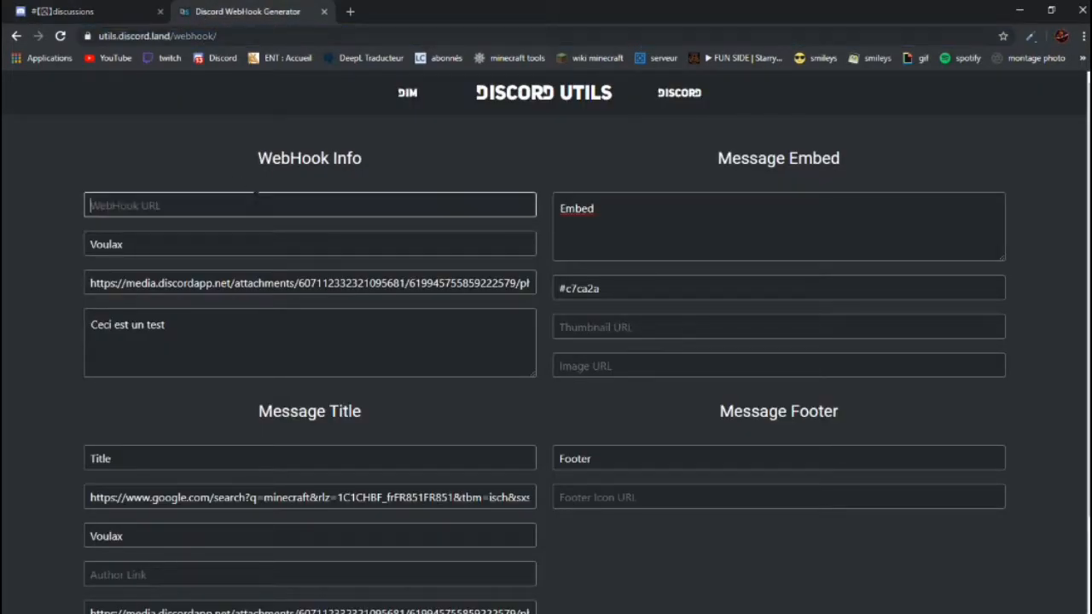
triple_click(271, 288)
key("BackSpace")
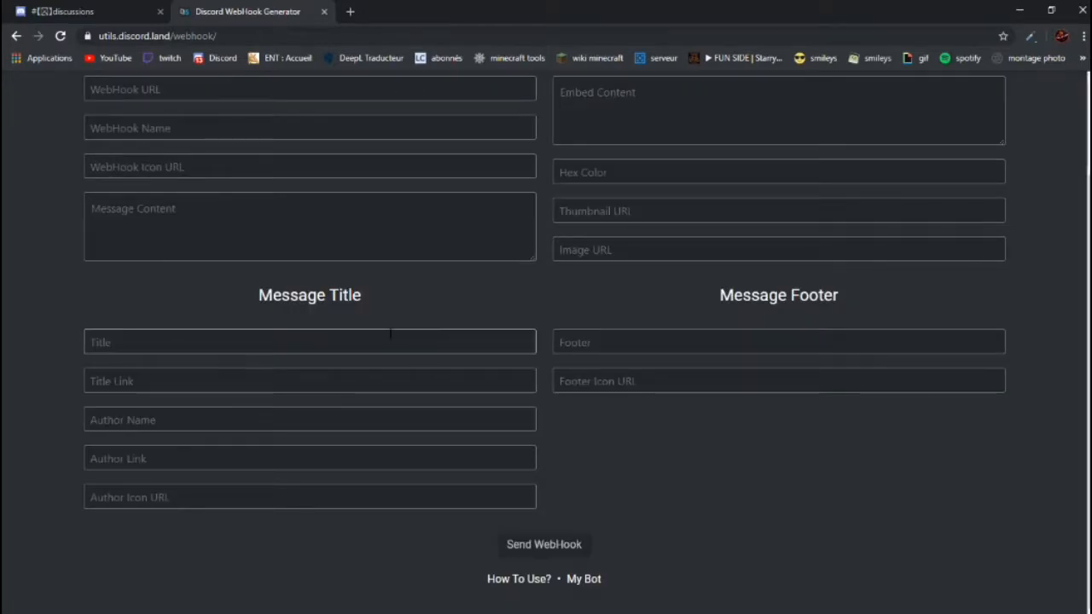
scroll(390, 334, "up", 3)
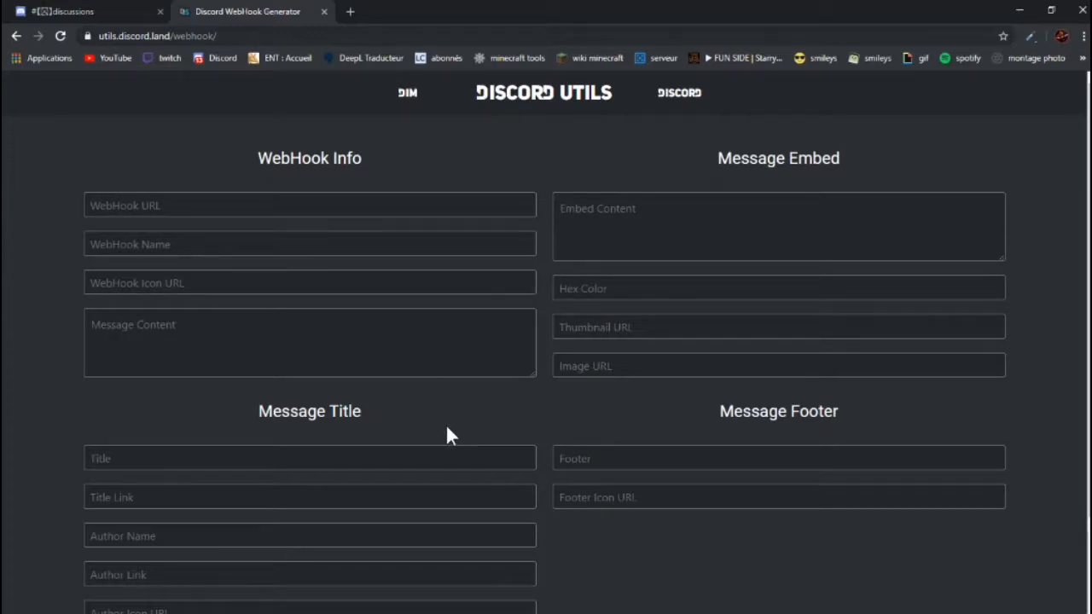
Switch to Discord and create a new webhook for the commandes channel in the STAFF category.
left_click(78, 13)
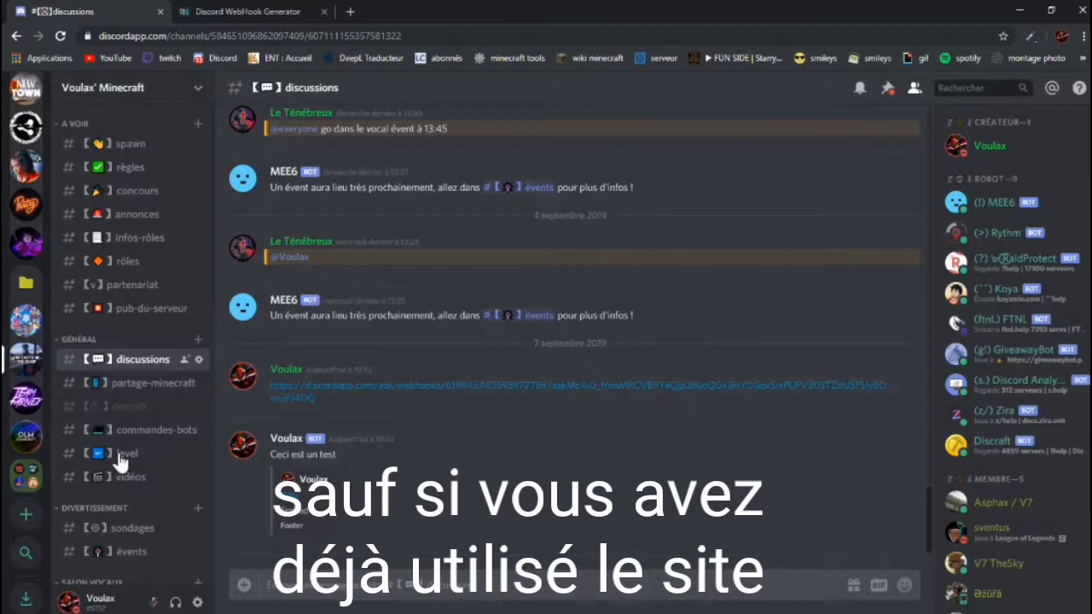
scroll(138, 292, "down", 10)
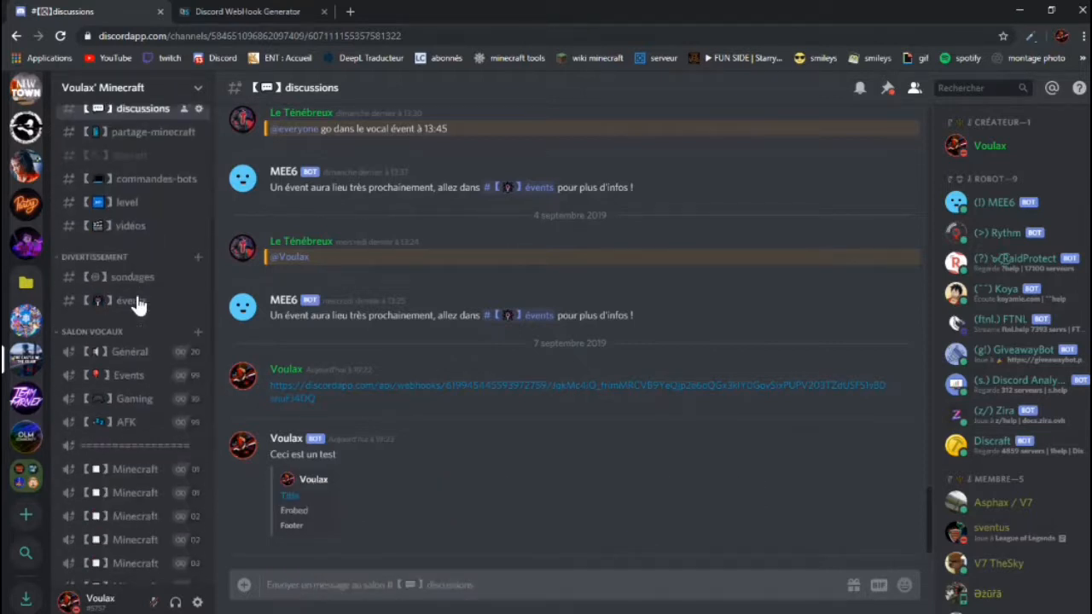
scroll(139, 305, "down", 1)
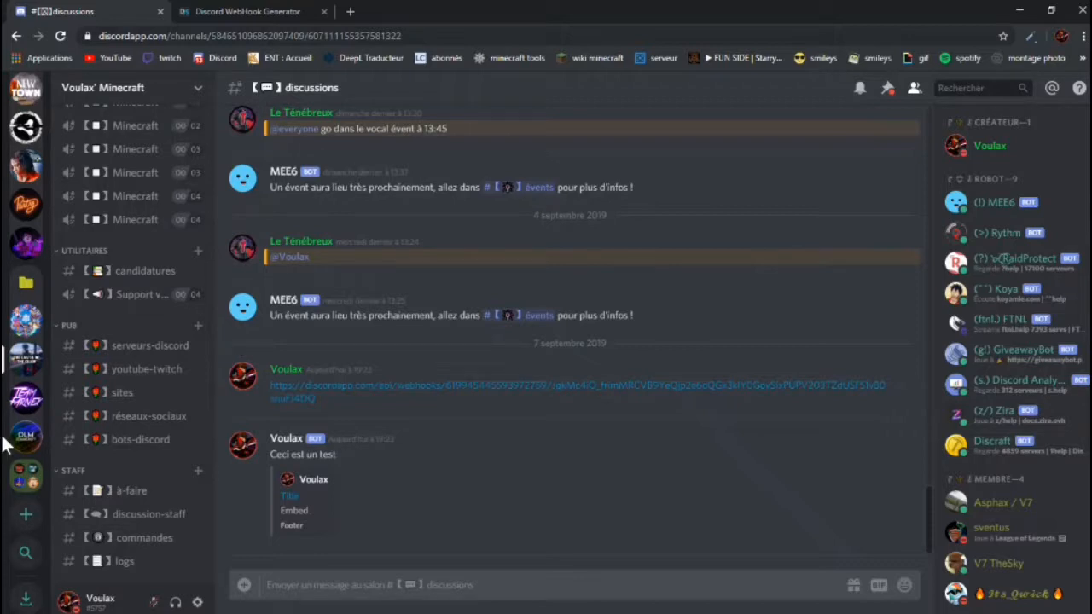
left_click(117, 517)
left_click(203, 546)
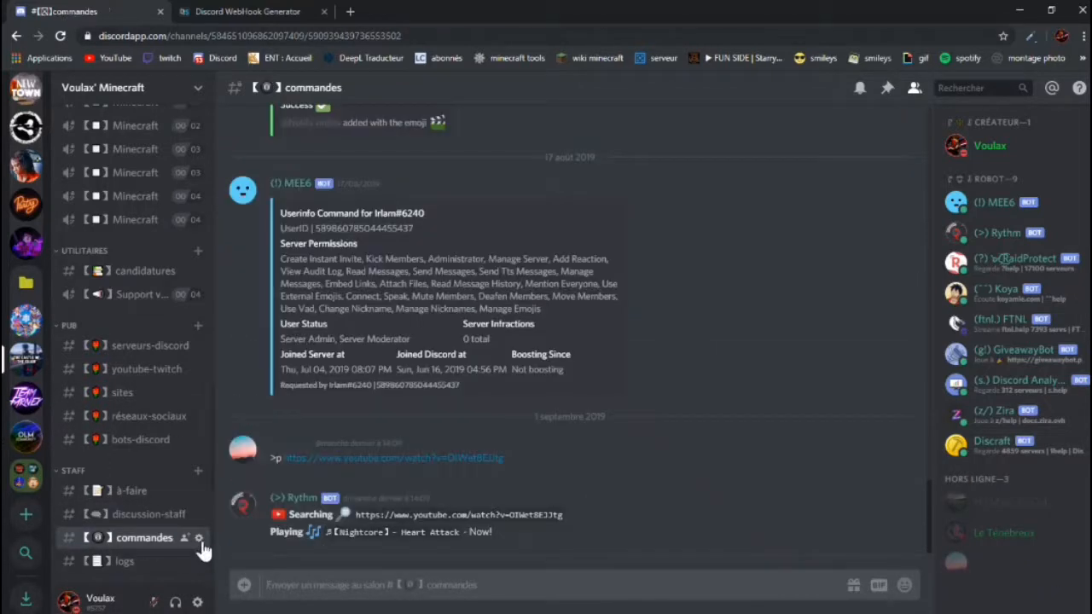
left_click(199, 540)
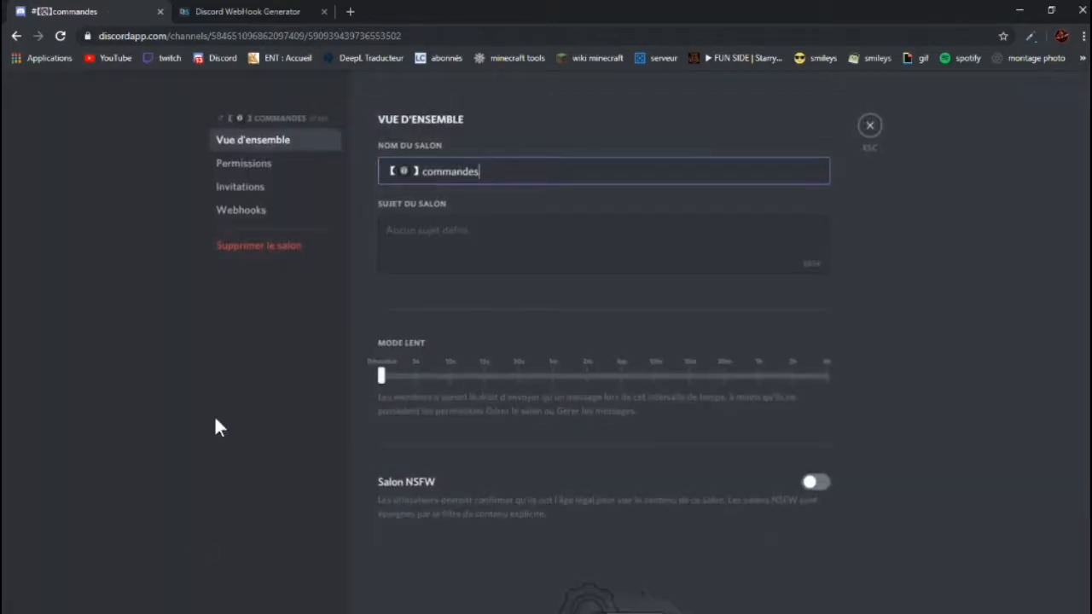
left_click(240, 215)
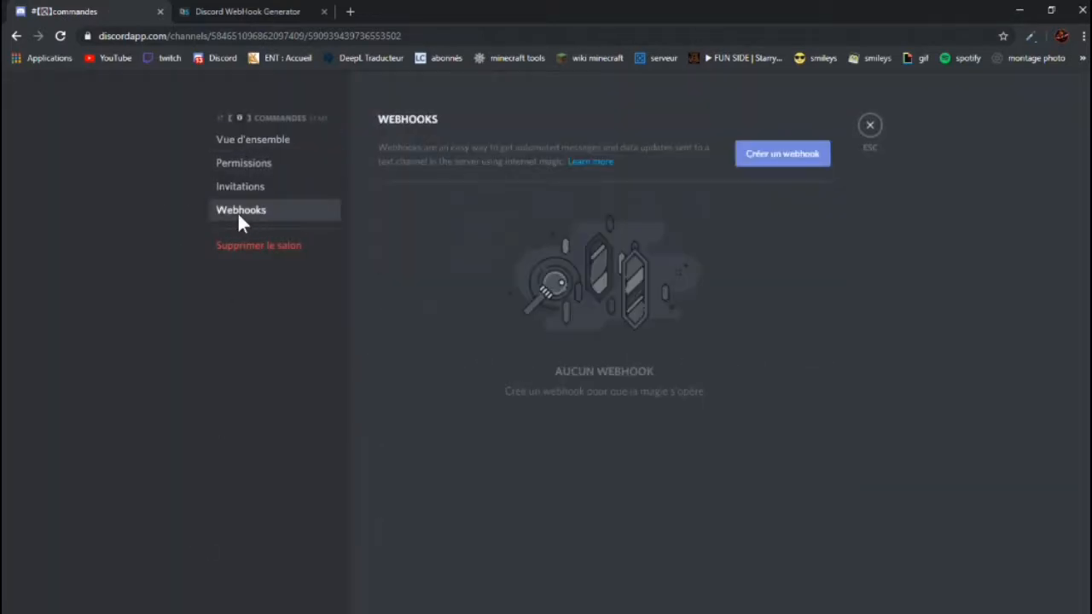
left_click(783, 159)
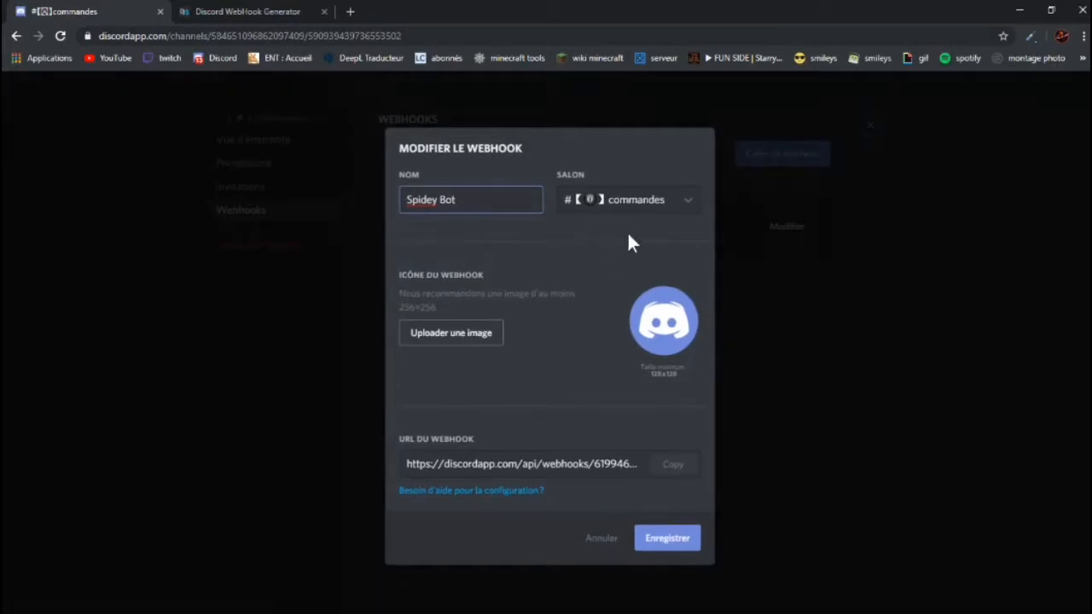
Review the new webhook's name and channel settings, copy its URL and close its editor.
double_click(449, 206)
left_click(479, 297)
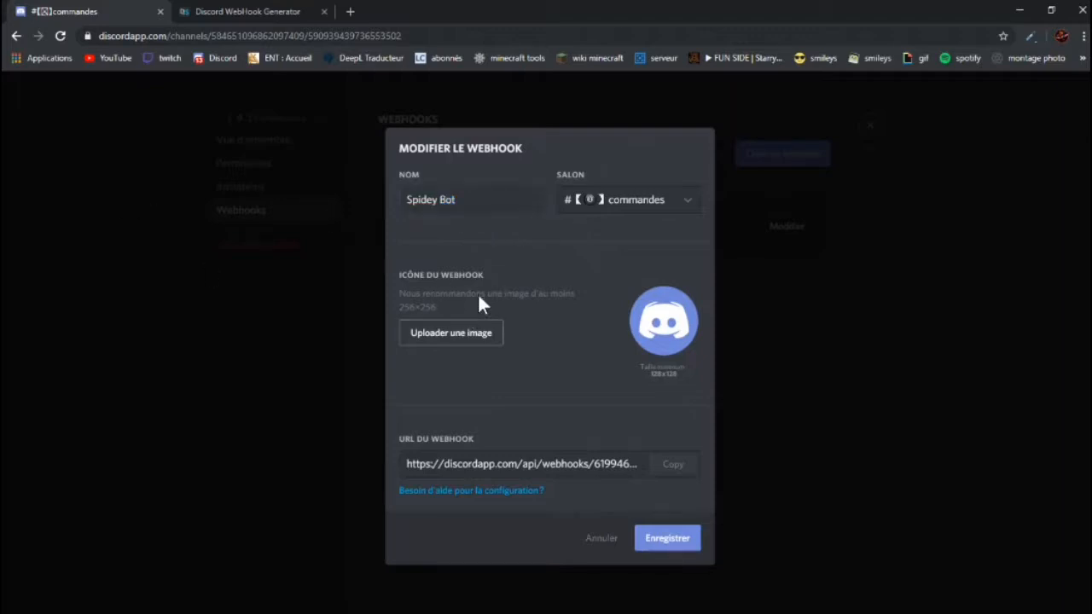
left_click(589, 209)
left_click(616, 212)
left_click(655, 196)
left_click(593, 202)
left_click(674, 472)
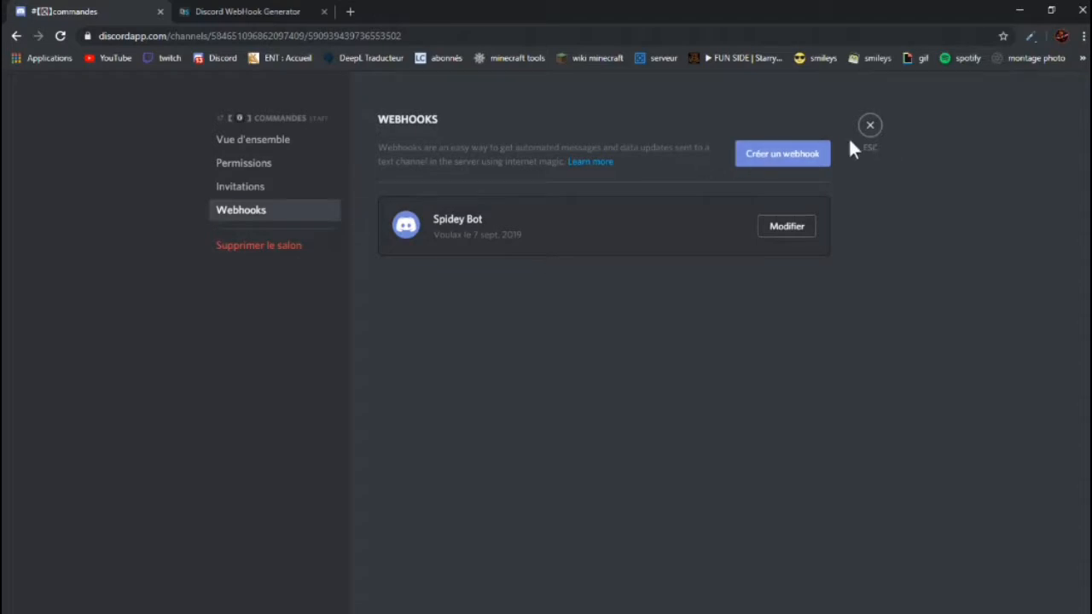
Delete Captain Hook and the extra Spidey Bot from the server-wide webhooks, and save the Spidey Bot assigned to the commandes channel.
left_click(871, 128)
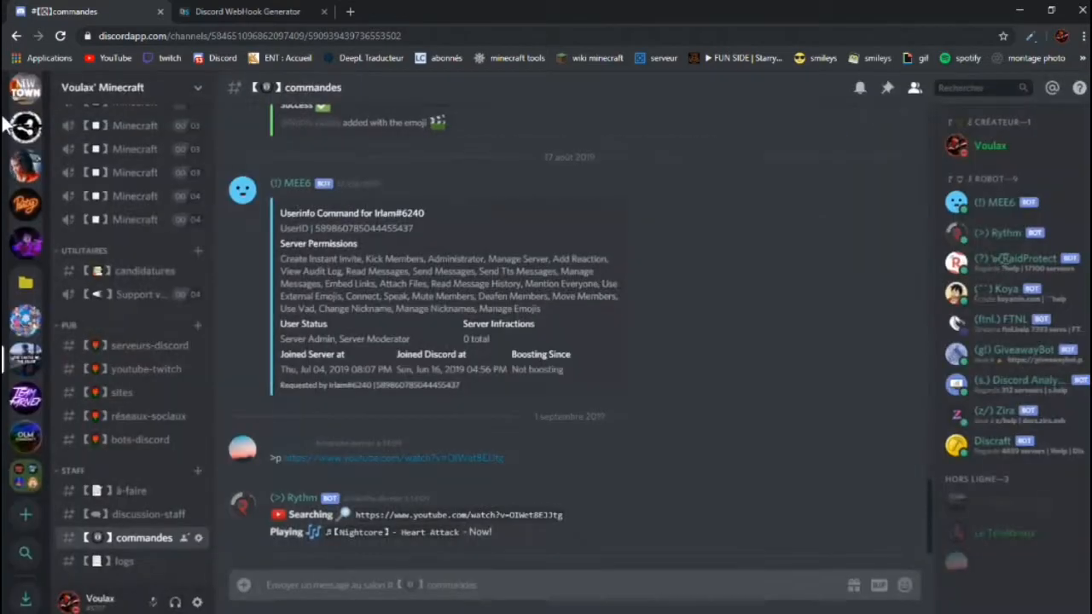
left_click(115, 96)
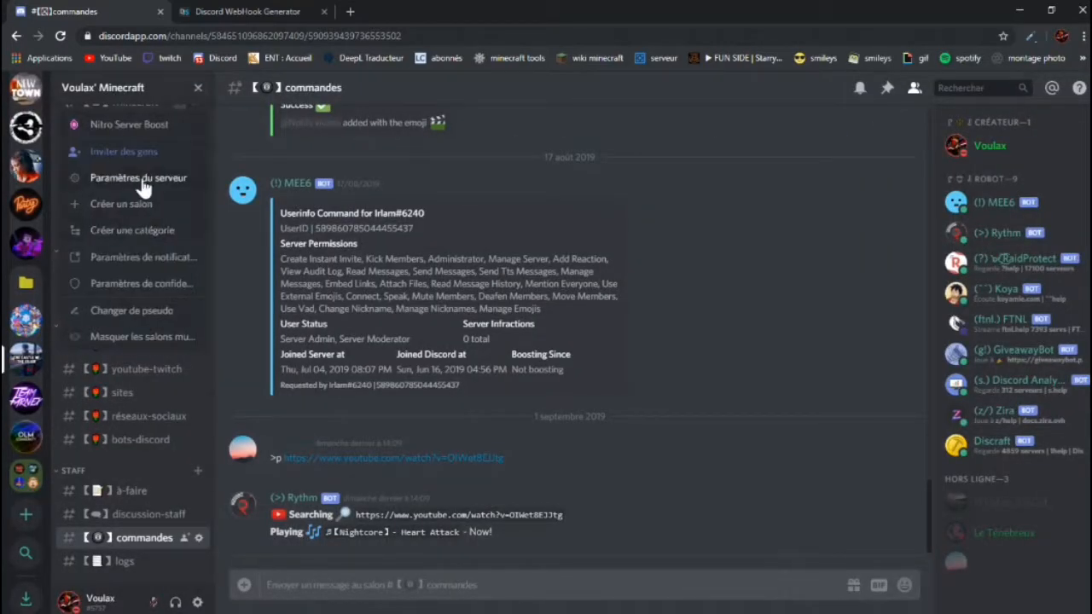
left_click(139, 179)
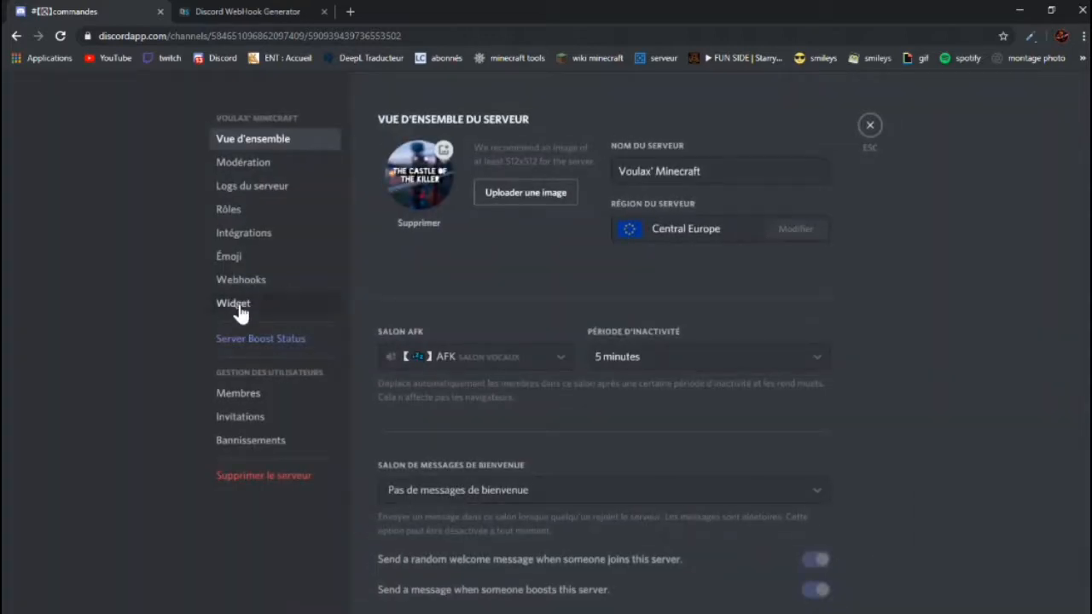
left_click(239, 280)
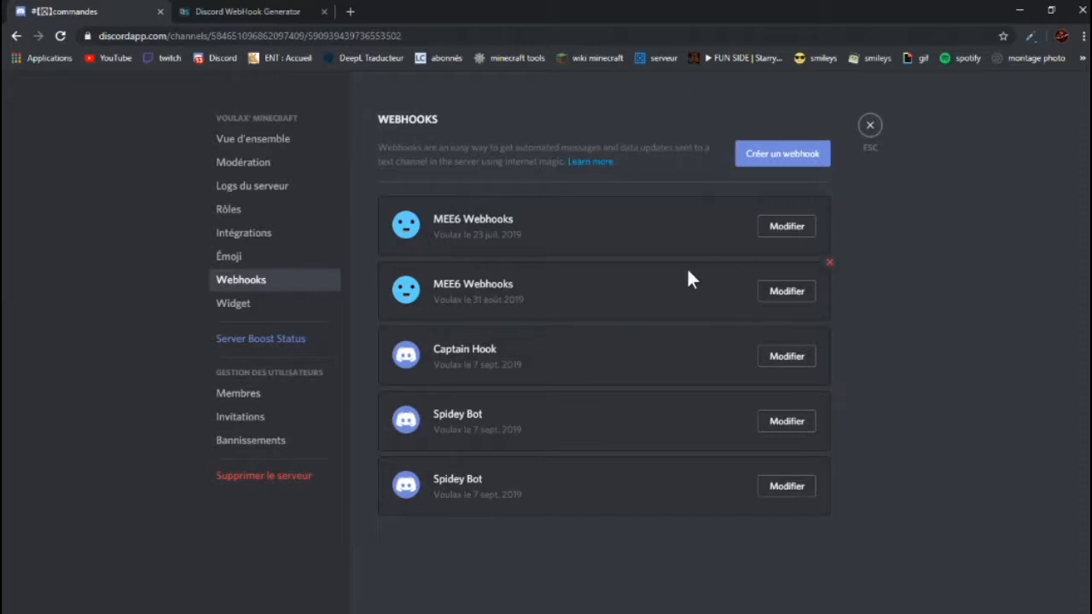
left_click(827, 329)
key("Escape")
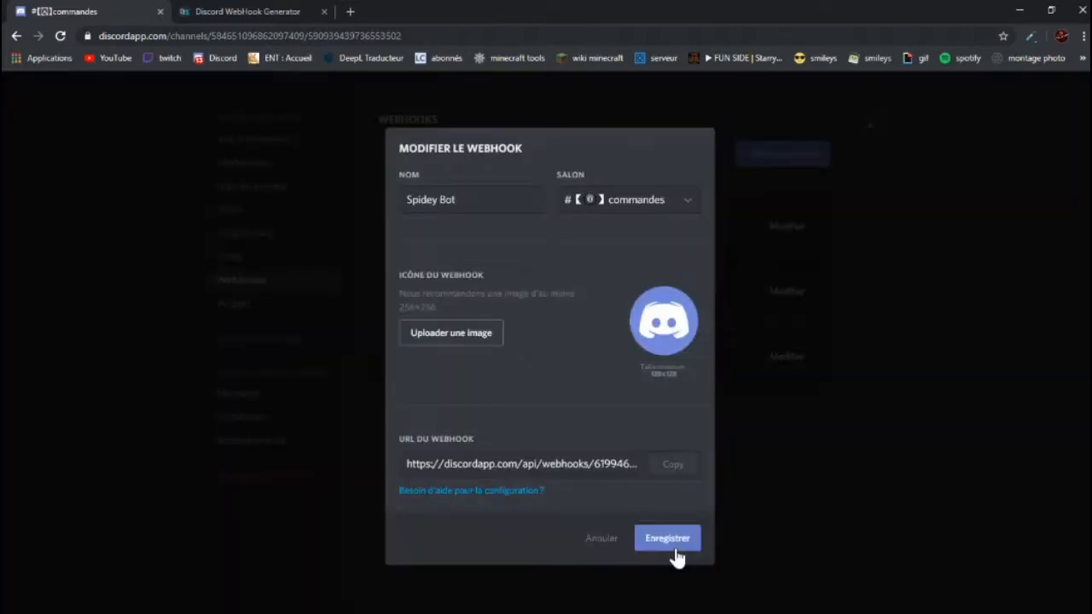
left_click(672, 545)
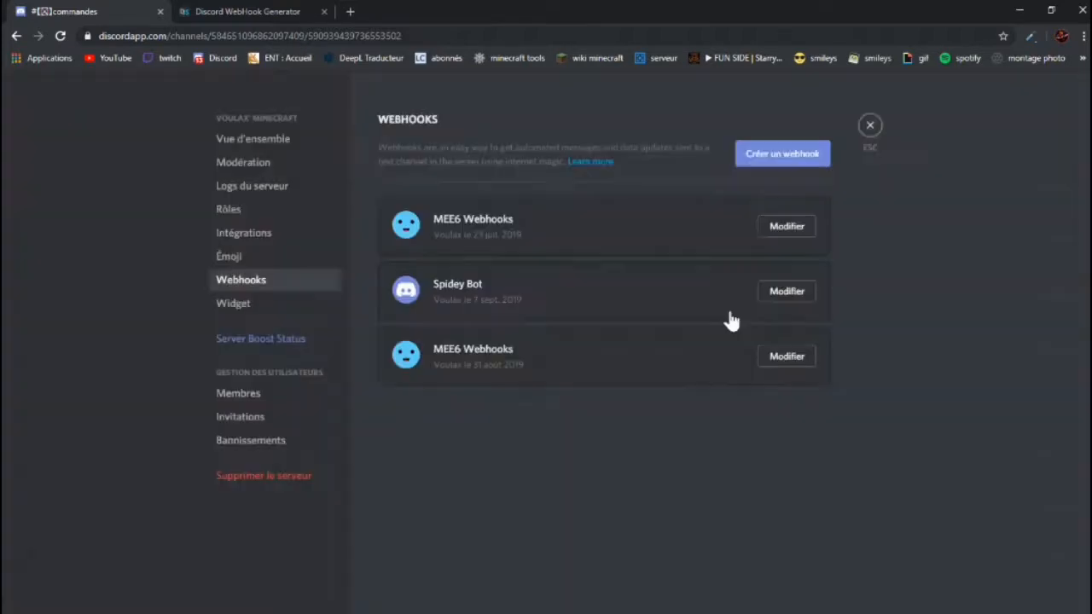
left_click(871, 126)
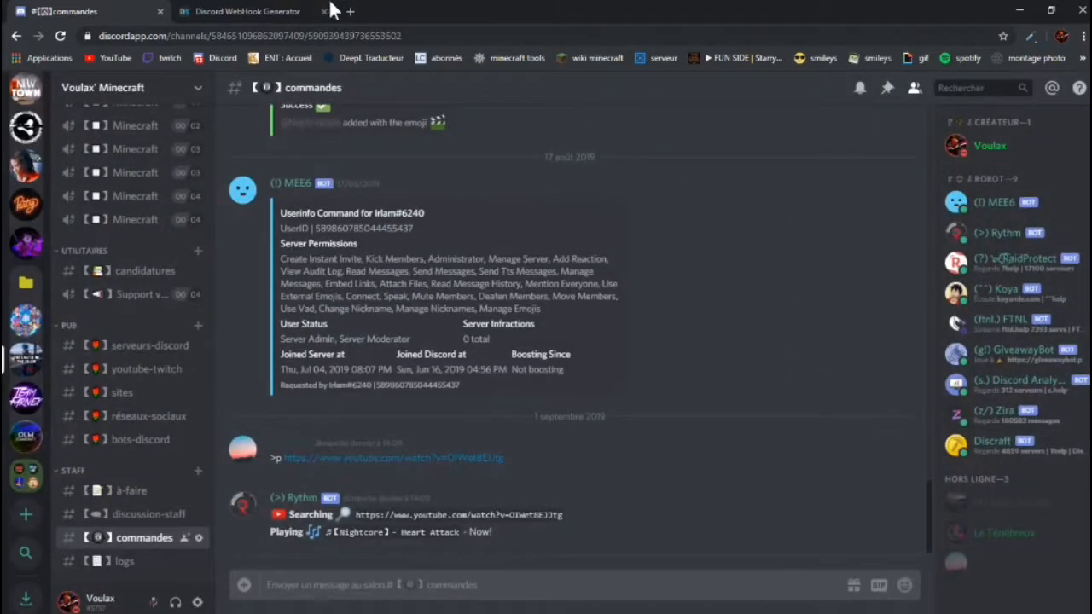
Return to the Discord WebHook Generator and paste the copied webhook URL into the WebHook URL field.
left_click(258, 10)
left_click(120, 8)
left_click(239, 7)
left_click(284, 204)
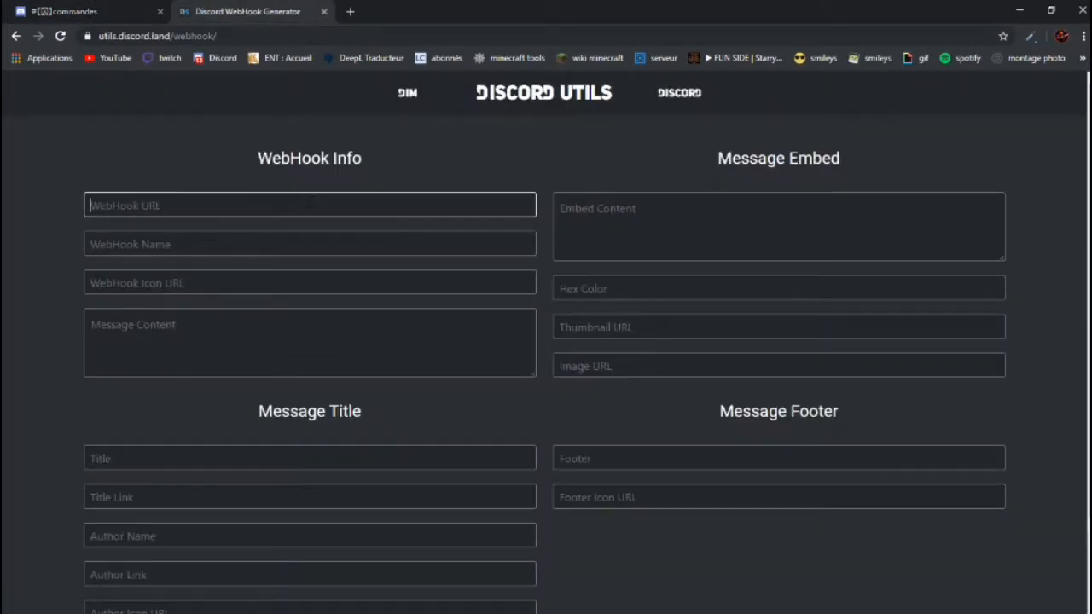
left_click(303, 149)
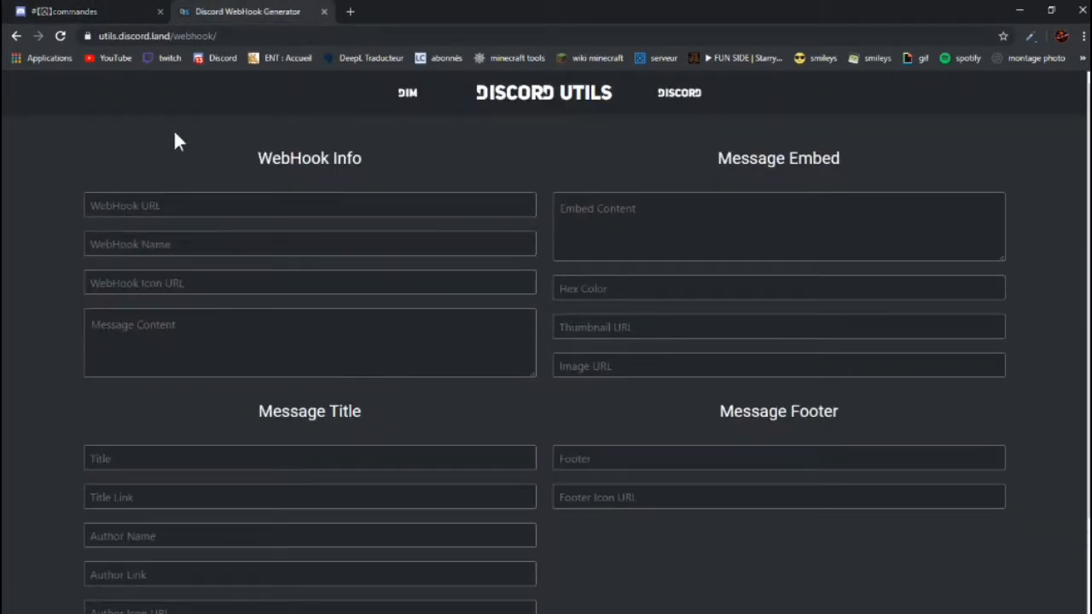
left_click(177, 206)
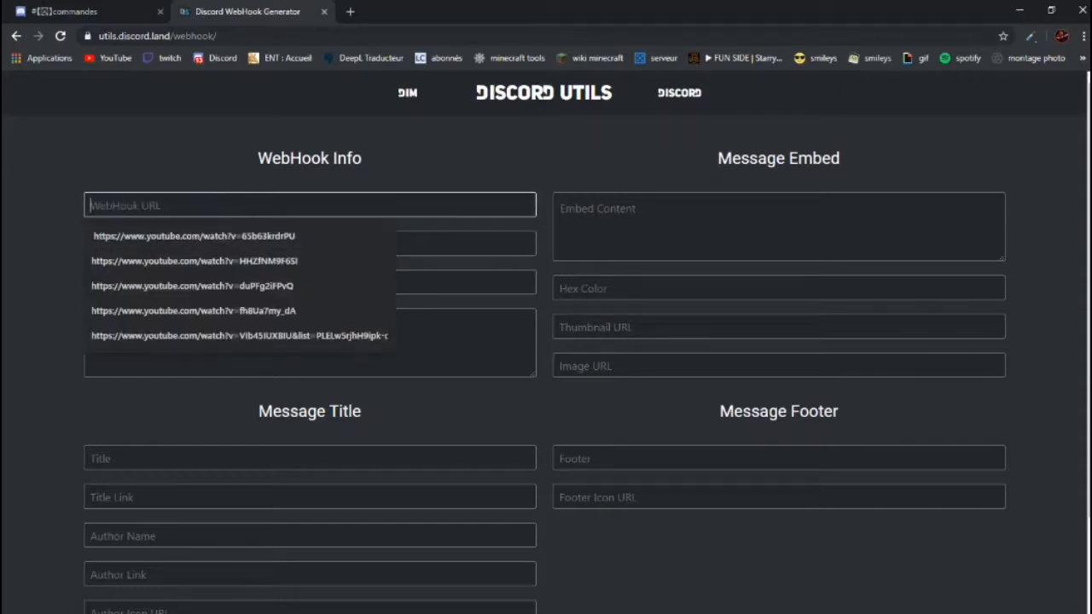
key("ctrl+v")
left_click(133, 145)
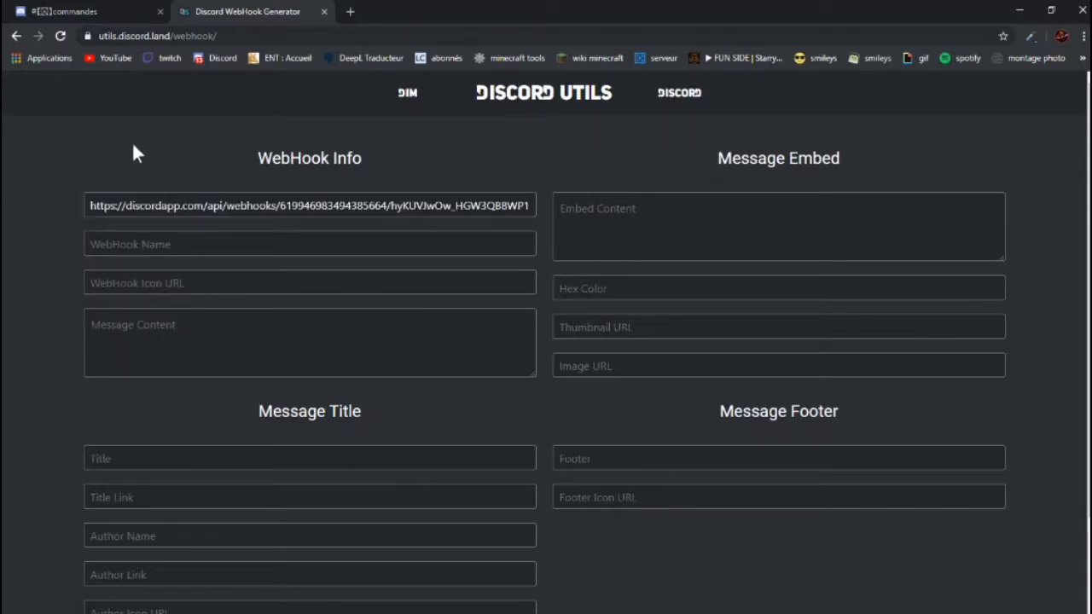
Set the webhook name to VouVou.
left_click(273, 239)
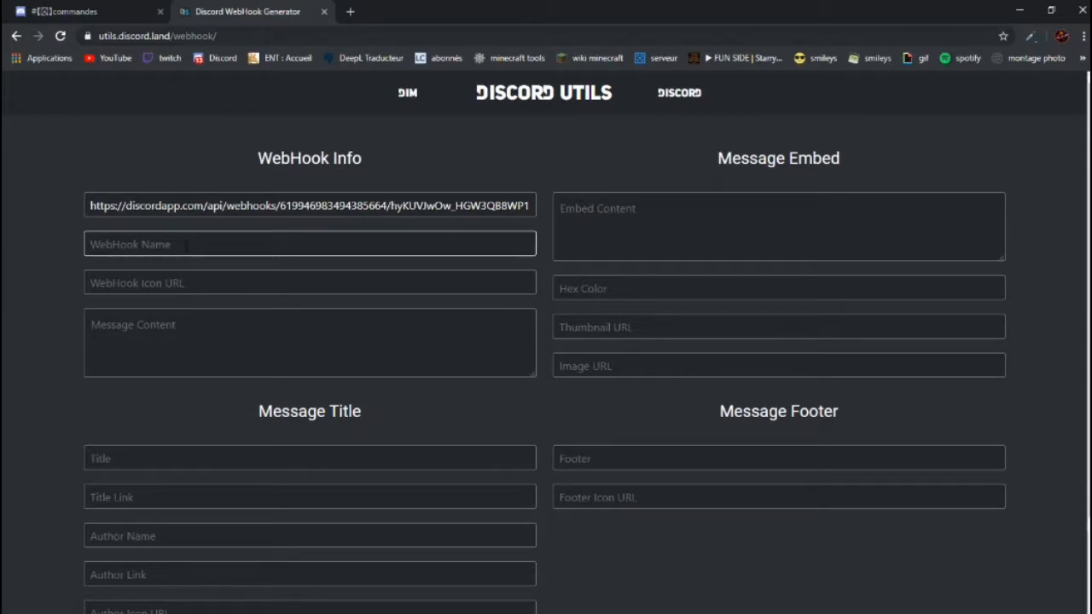
type("Vou")
key("BackSpace")
type("C")
key("BackSpace")
type("VouVou")
Switch to Discord and examine the avatar of the earlier webhook message in the discussions channel.
left_click(243, 287)
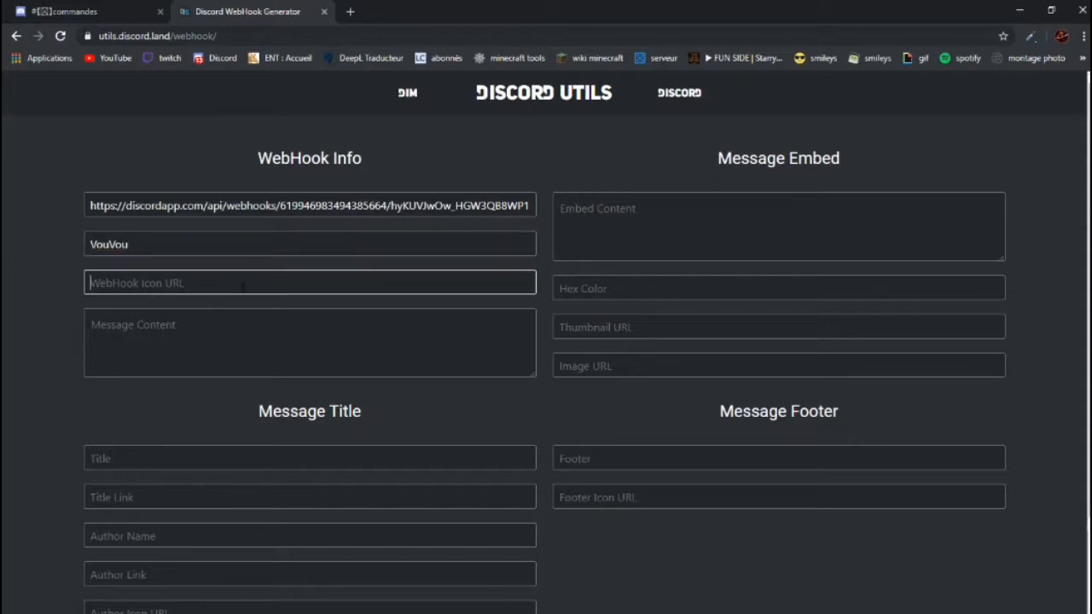
left_click(188, 298)
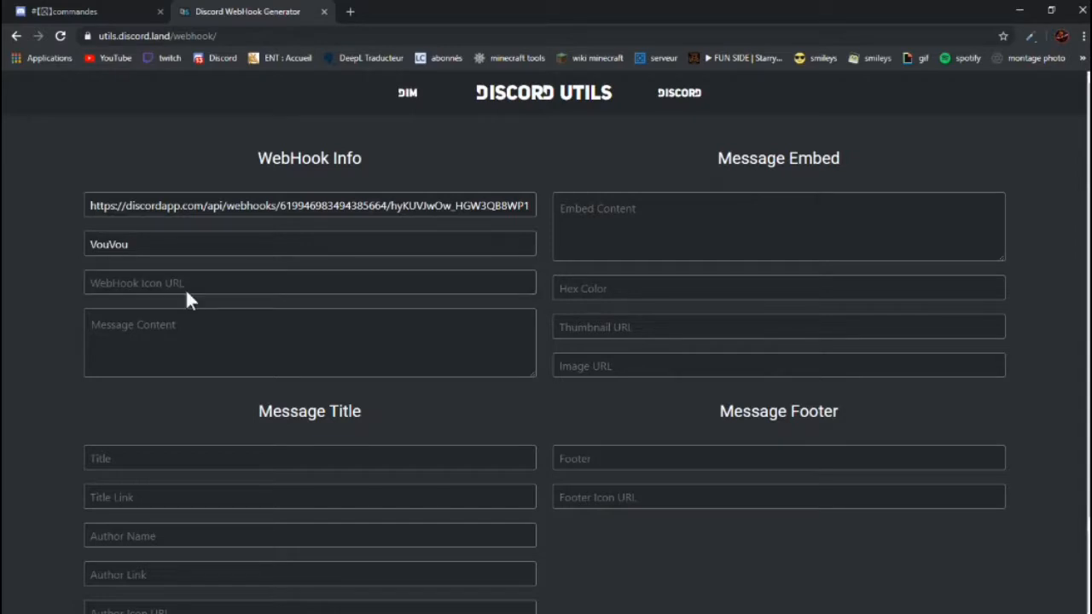
left_click(111, 4)
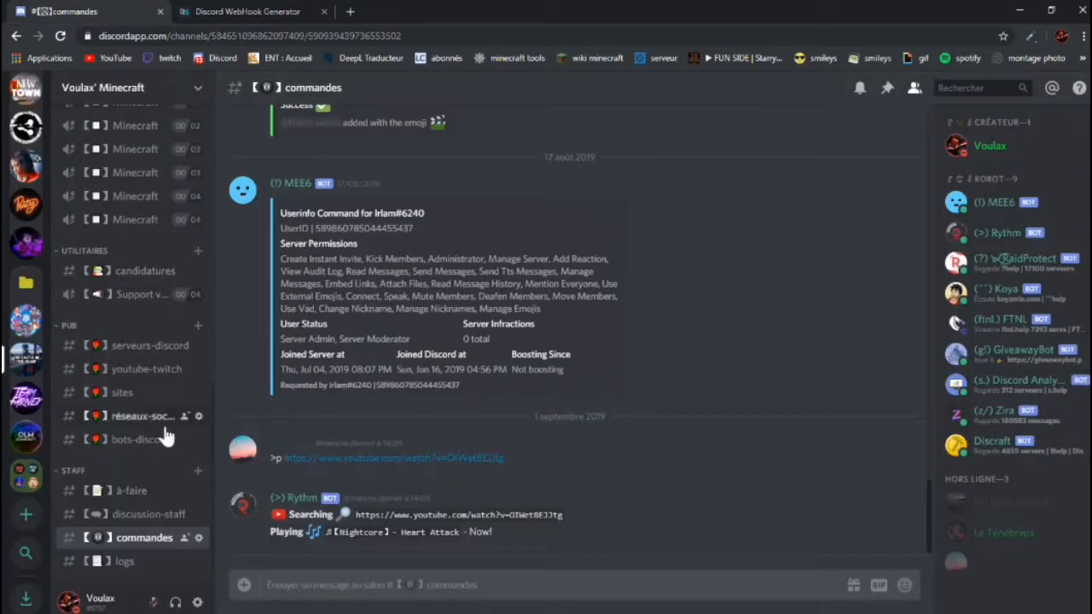
left_click(149, 515)
scroll(149, 271, "up", 5)
left_click(141, 360)
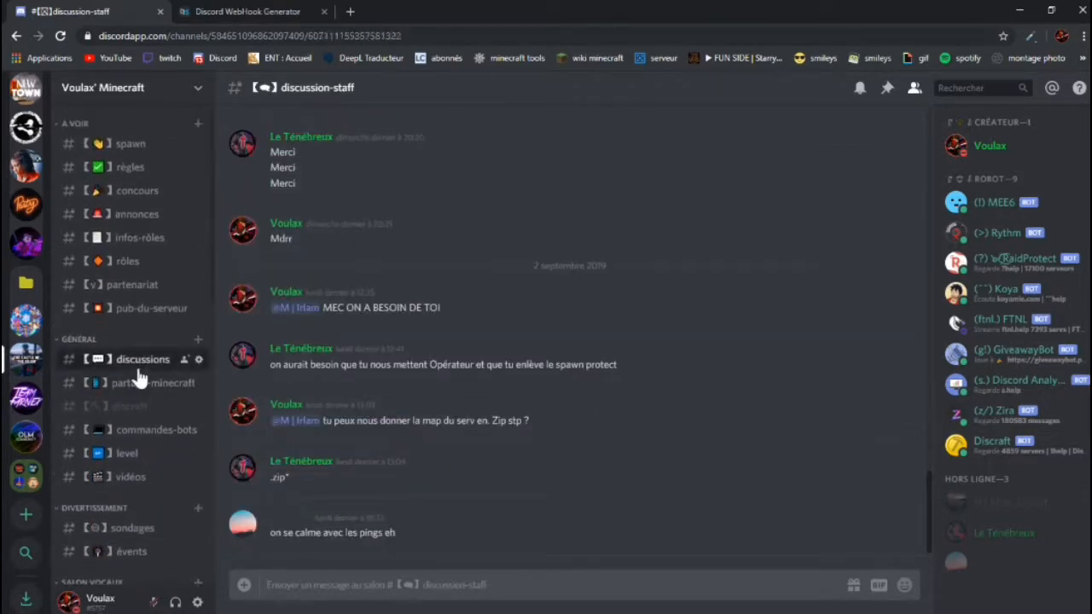
left_click(242, 446)
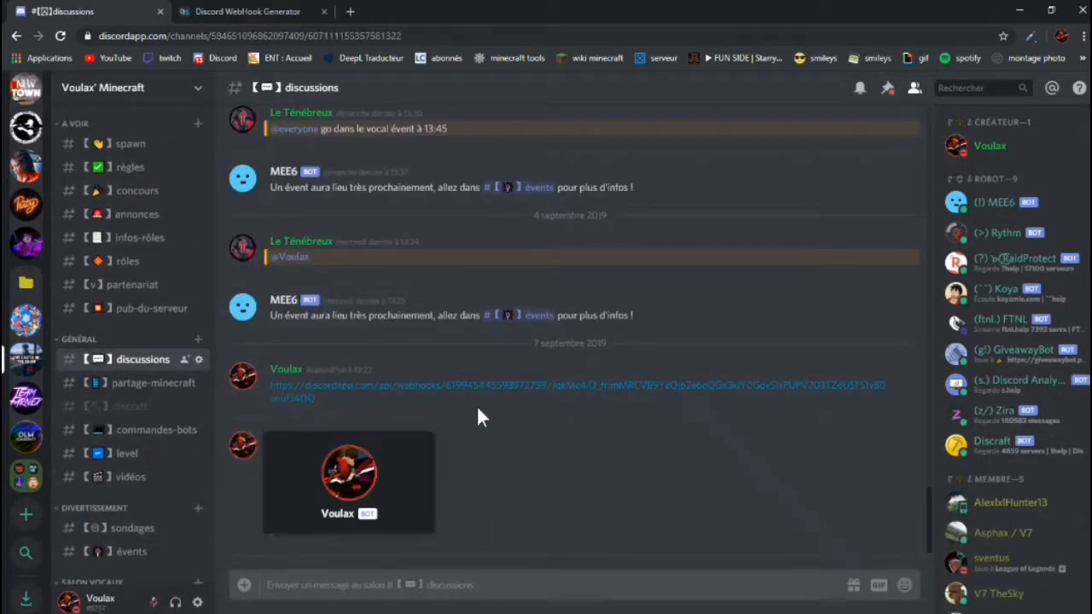
left_click(231, 400)
Copy the link of the round avatar image posted in the partage-minecraft channel for use as the webhook icon.
left_click(146, 383)
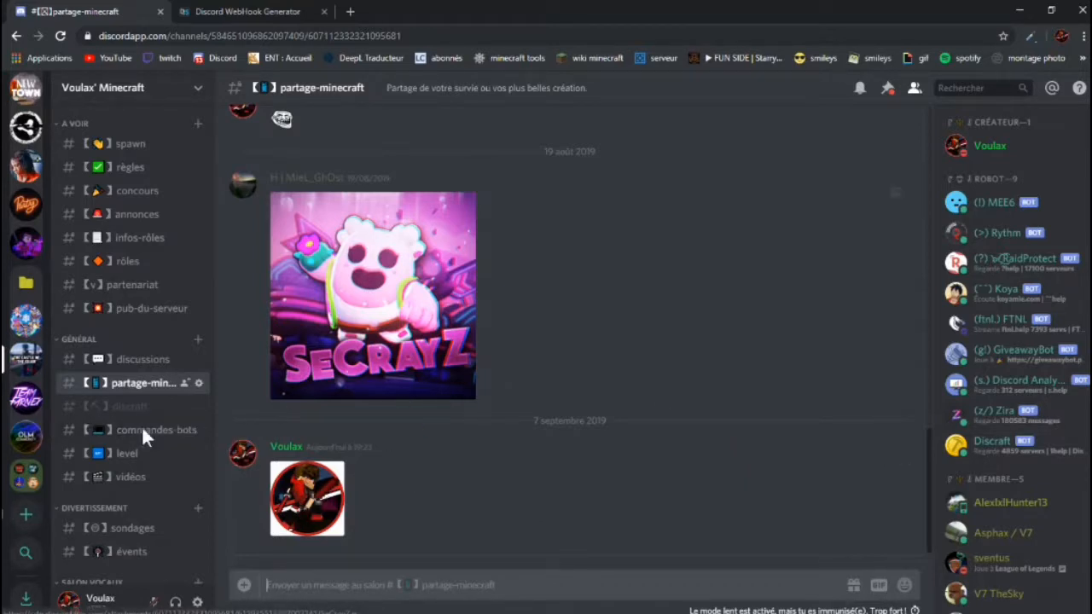
scroll(119, 332, "down", 3)
scroll(106, 290, "up", 2)
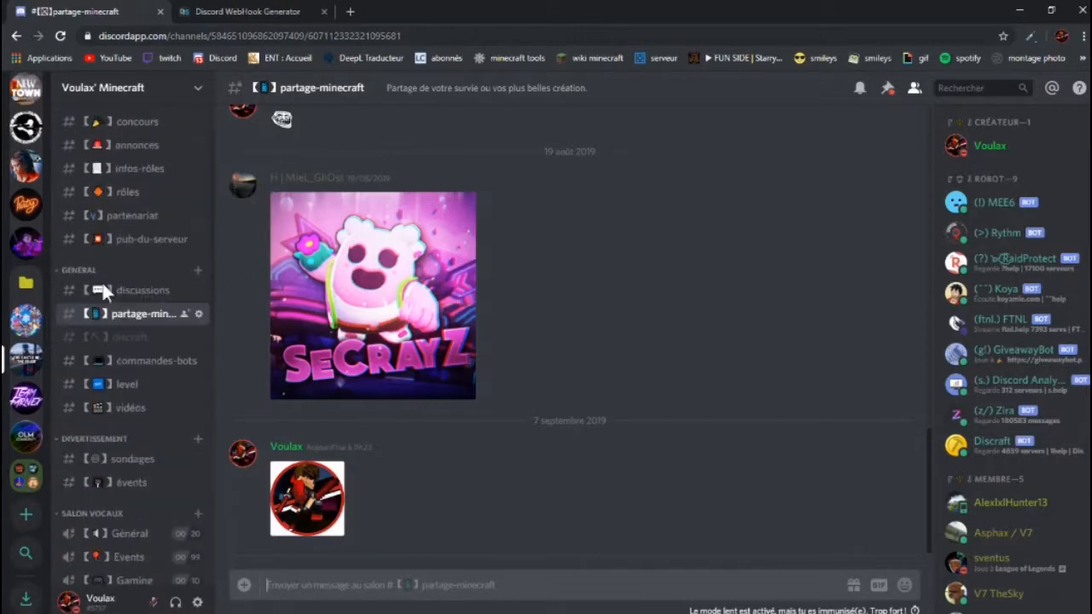
left_click(227, 11)
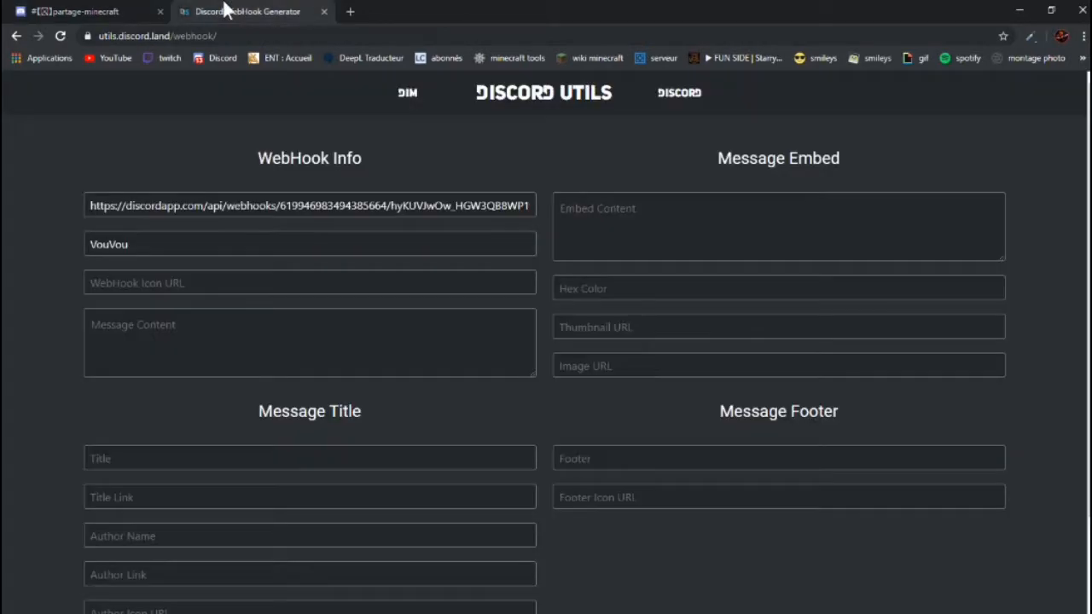
left_click(146, 11)
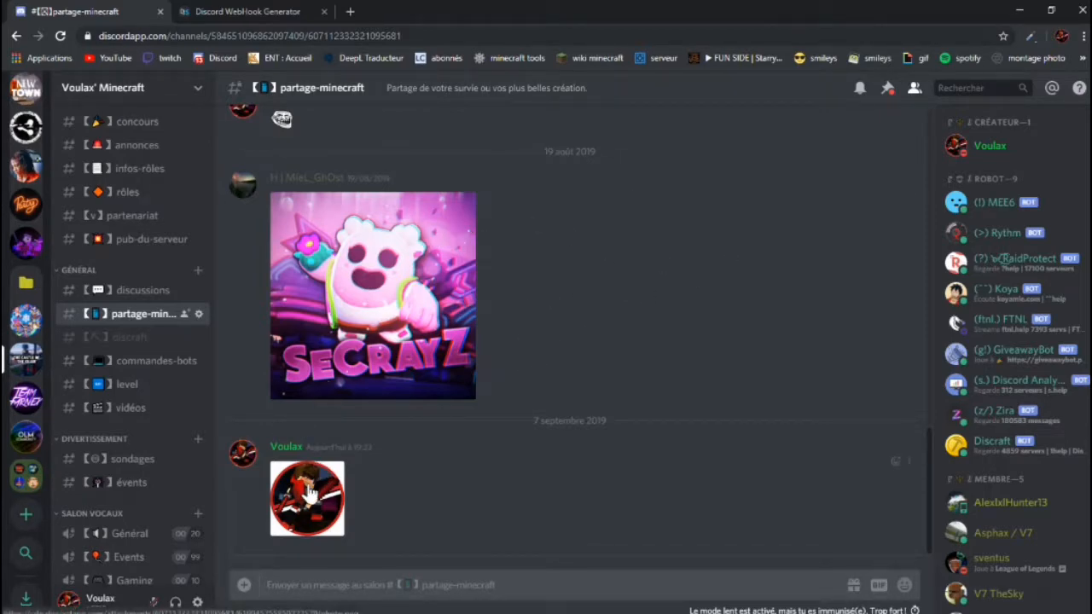
left_click(313, 520)
left_click(323, 330)
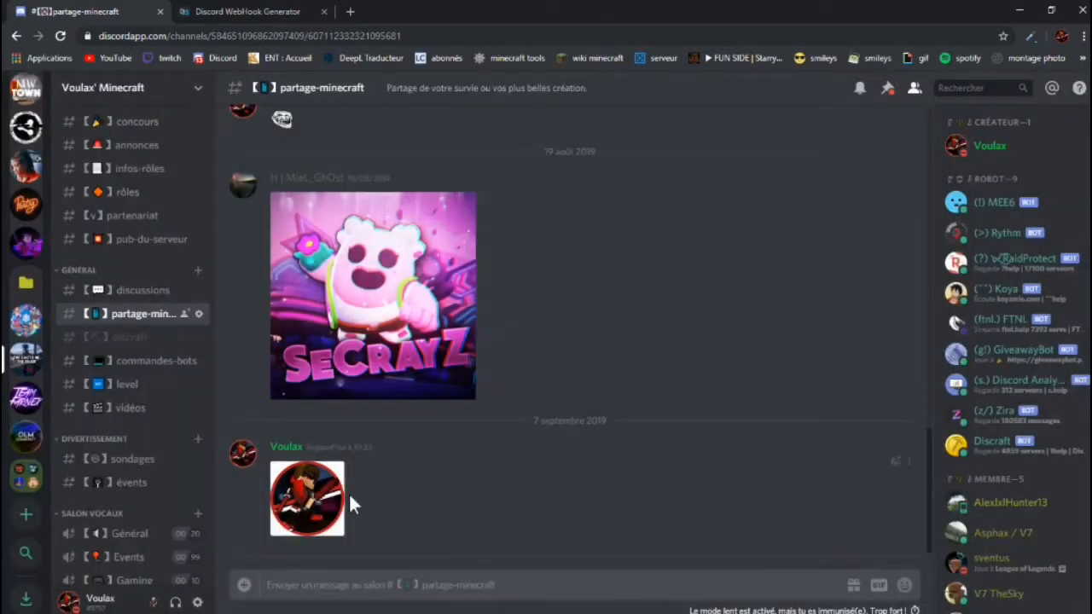
right_click(295, 512)
left_click(403, 454)
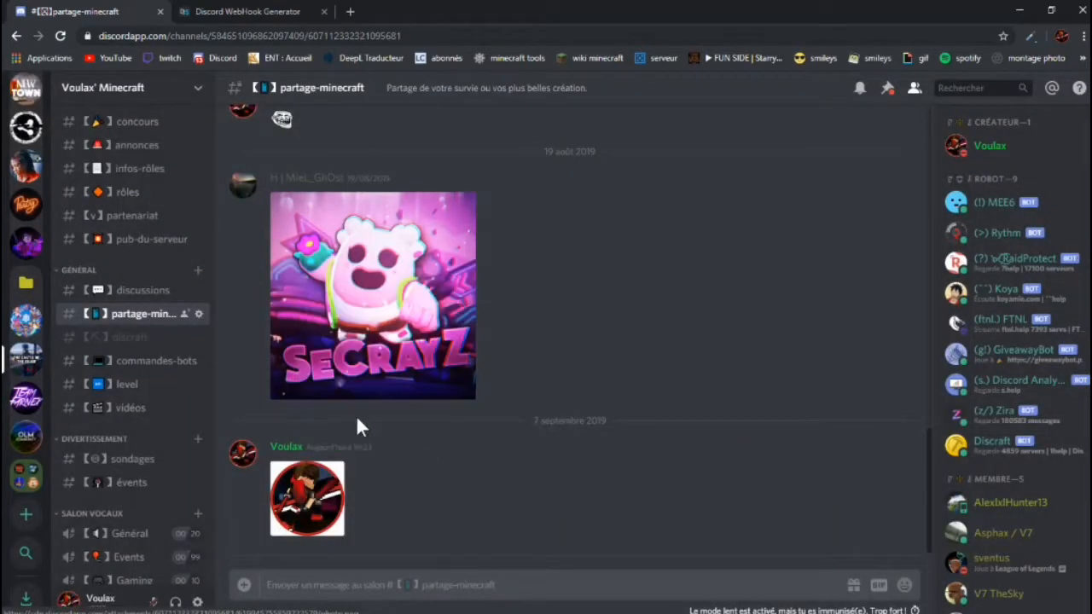
Return to the Discord WebHook Generator and paste the copied image link into the WebHook Icon URL field.
left_click(229, 11)
left_click(310, 288)
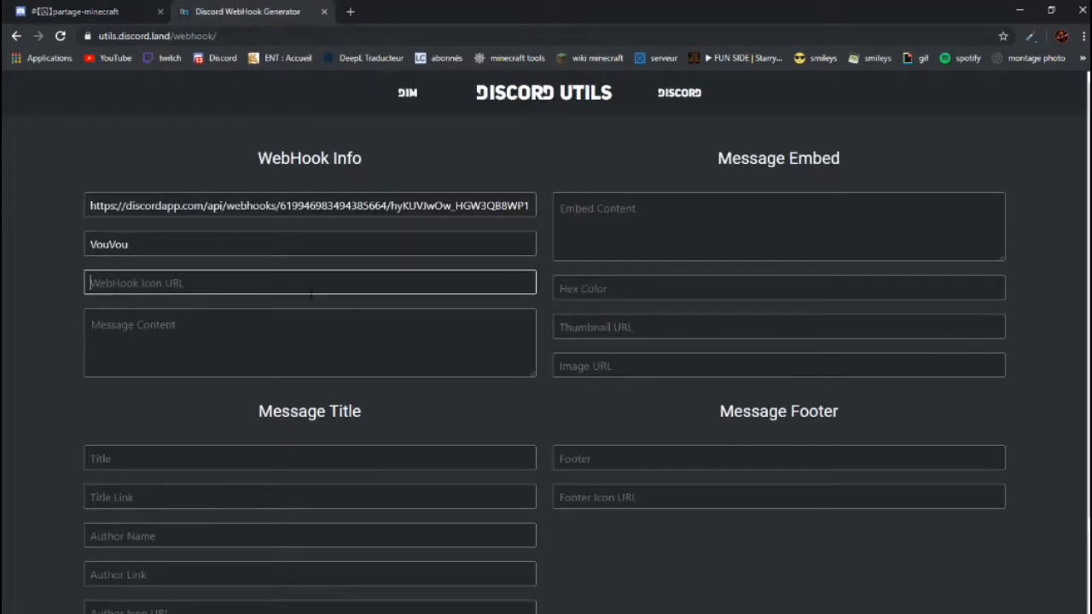
key("ctrl+v")
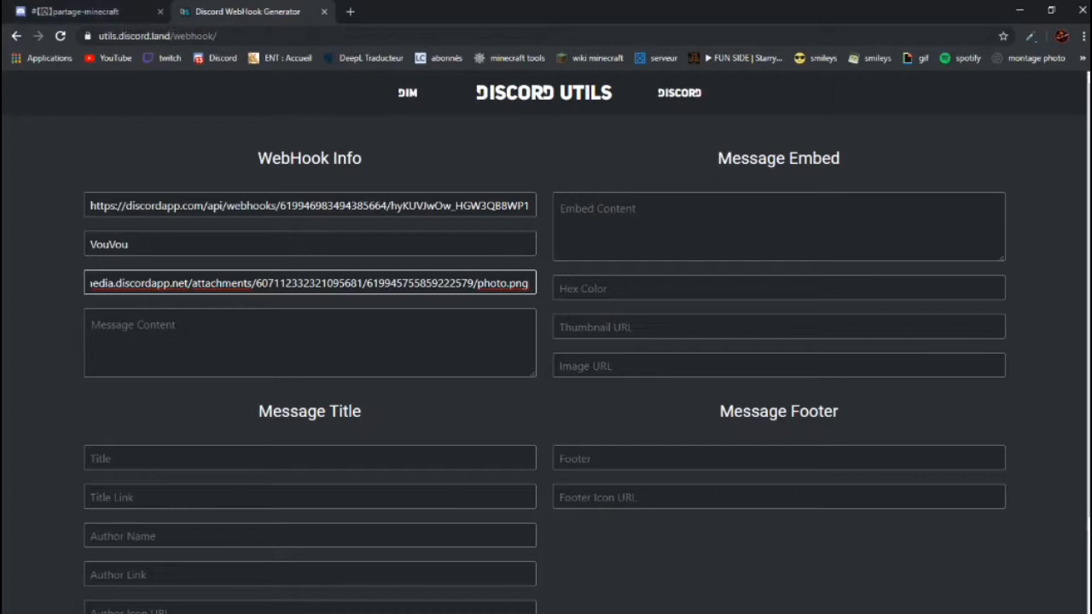
Switch to Discord and examine the message text of the earlier webhook post in the discussions channel.
left_click(69, 11)
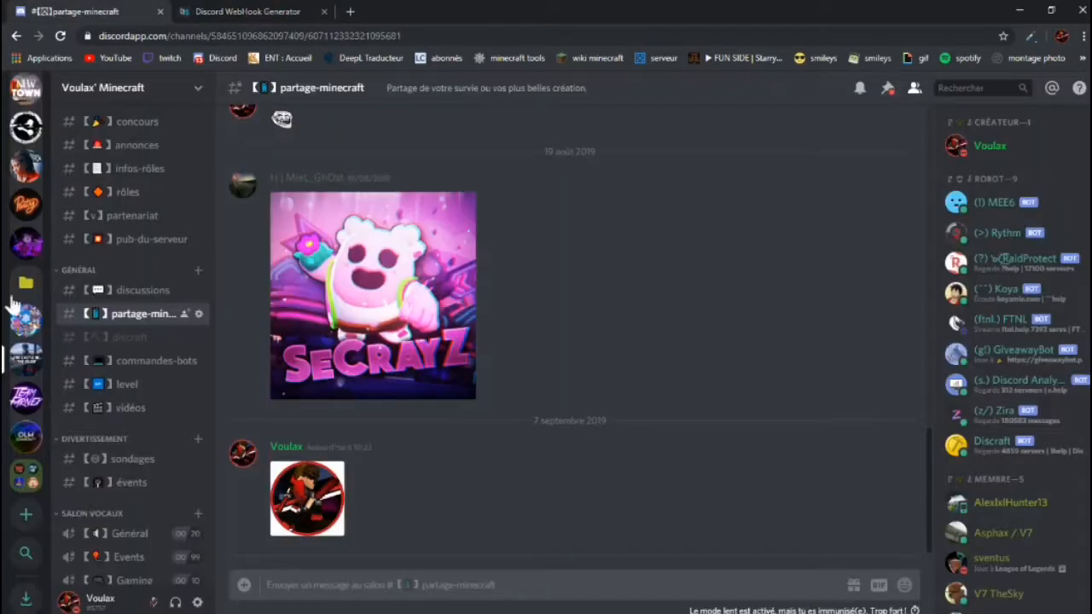
left_click(136, 291)
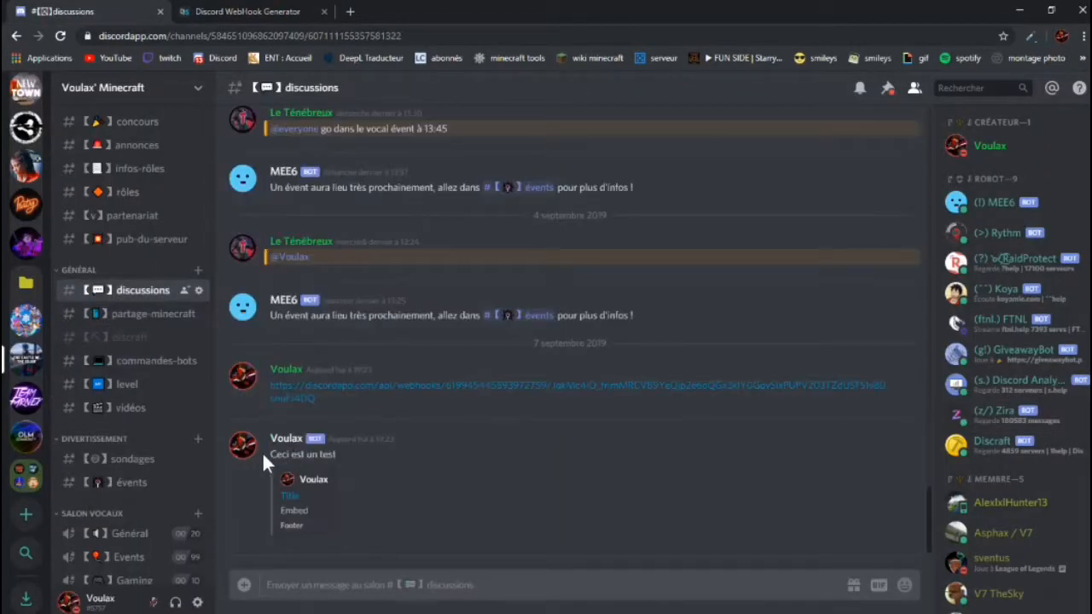
left_click_drag(267, 450, 404, 472)
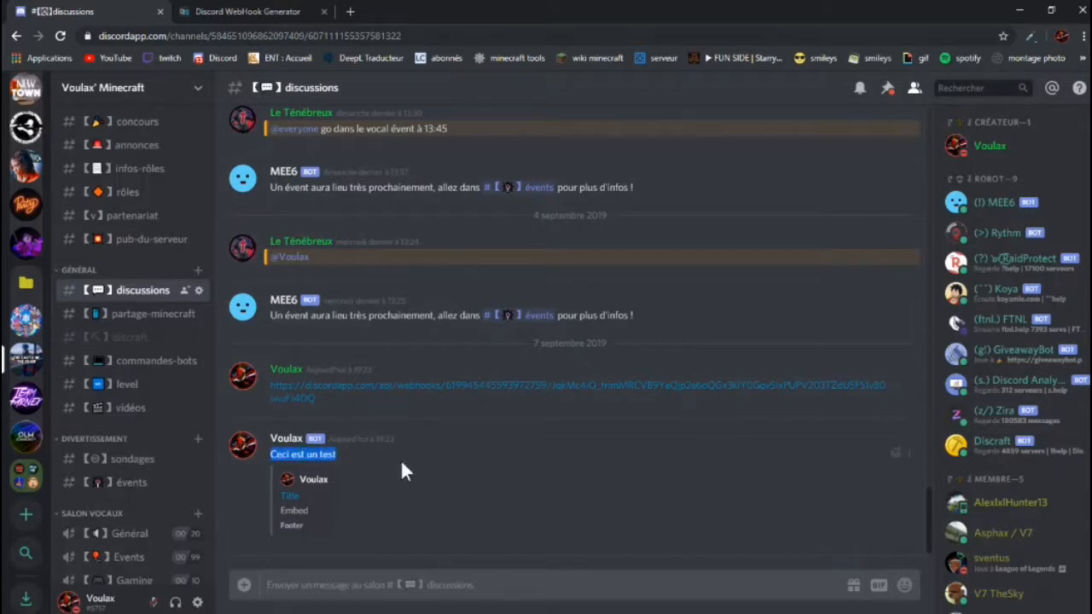
left_click_drag(268, 453, 365, 468)
left_click(285, 457)
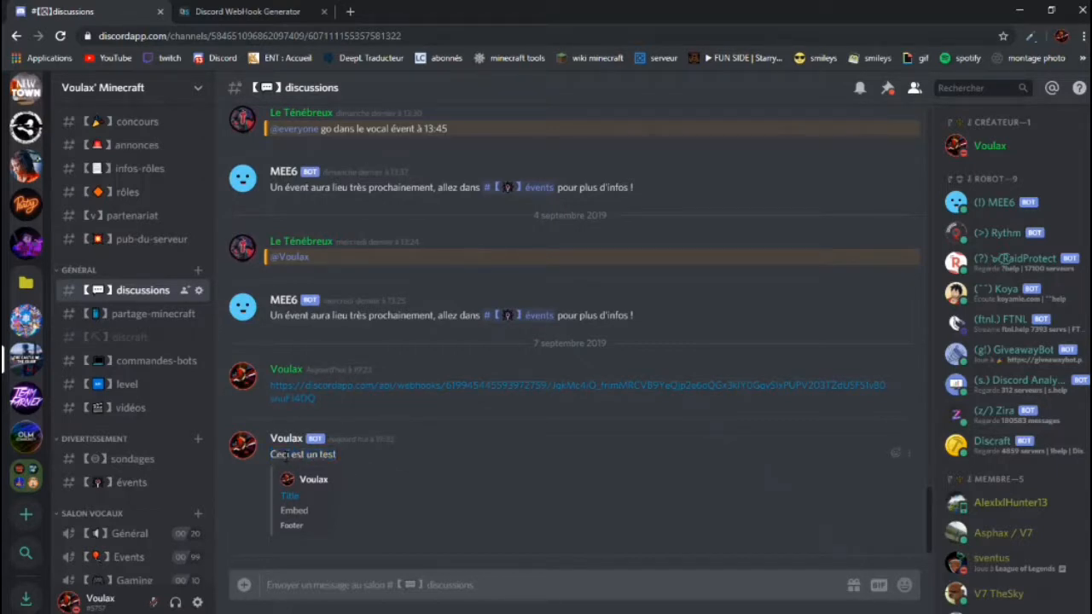
In the Discord WebHook Generator, set the message content to "Ceci est un test".
left_click(251, 10)
key("Tab")
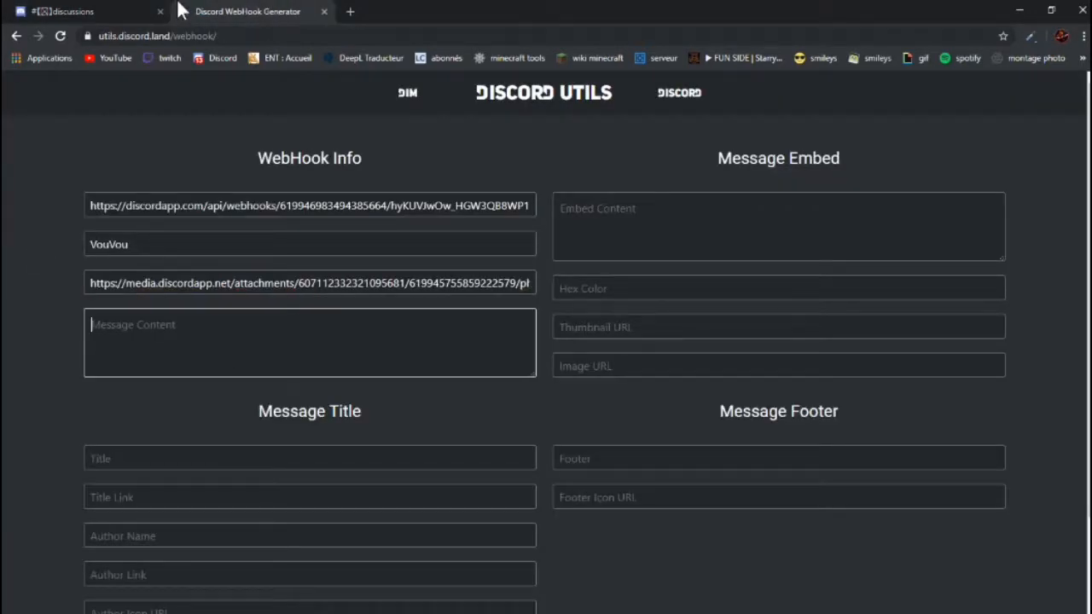
left_click(81, 10)
left_click_drag(290, 454, 338, 454)
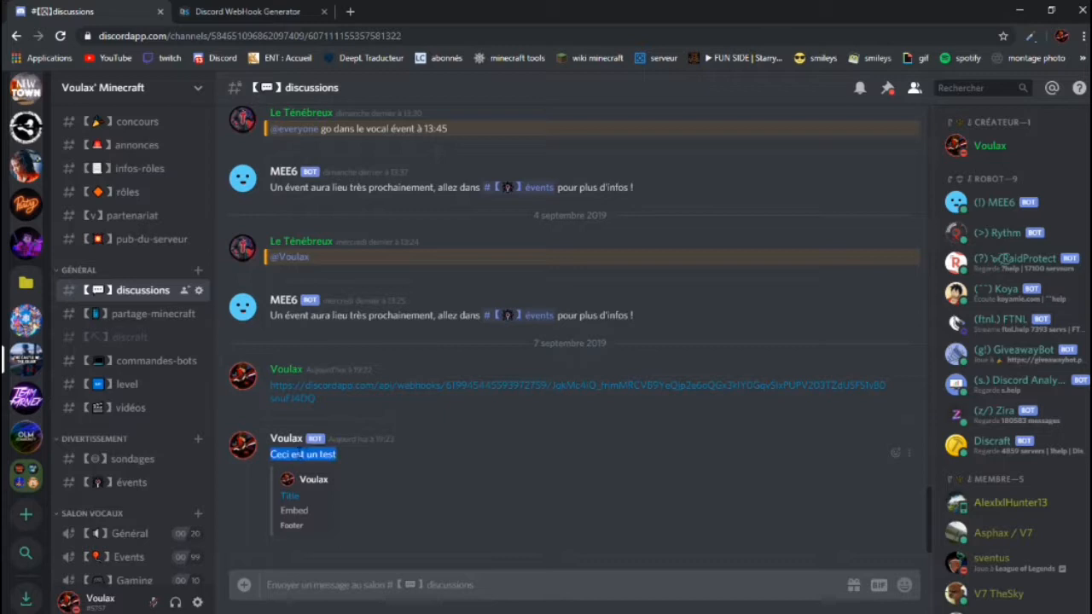
left_click(280, 7)
type("Ceci")
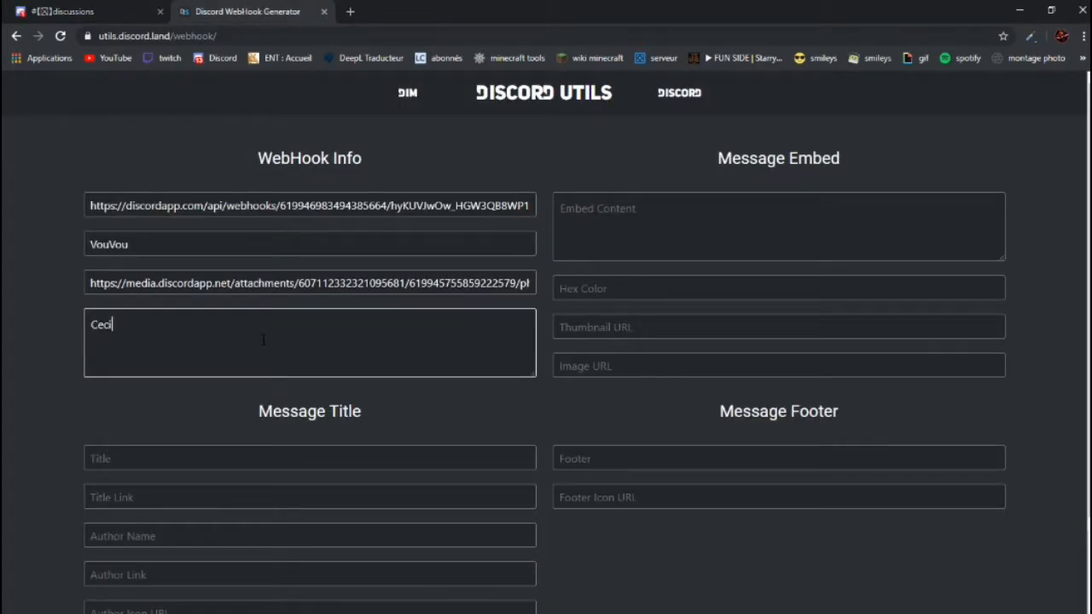
type(" est un test")
Check the title link of the earlier webhook message in Discord without opening the external site, and return to the WebHook Generator.
left_click(768, 226)
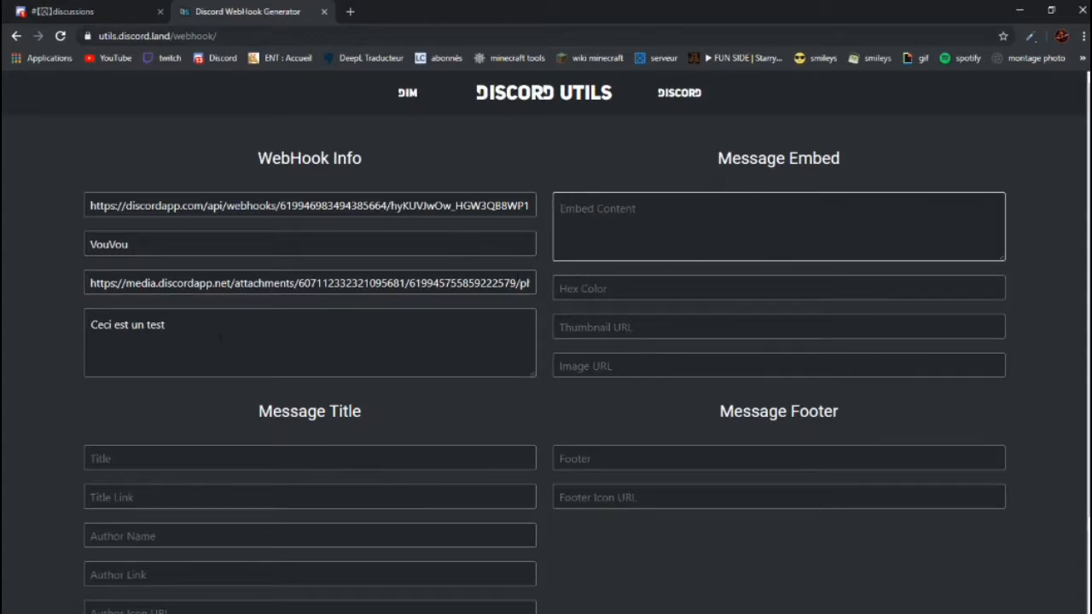
scroll(238, 362, "down", 2)
left_click(238, 344)
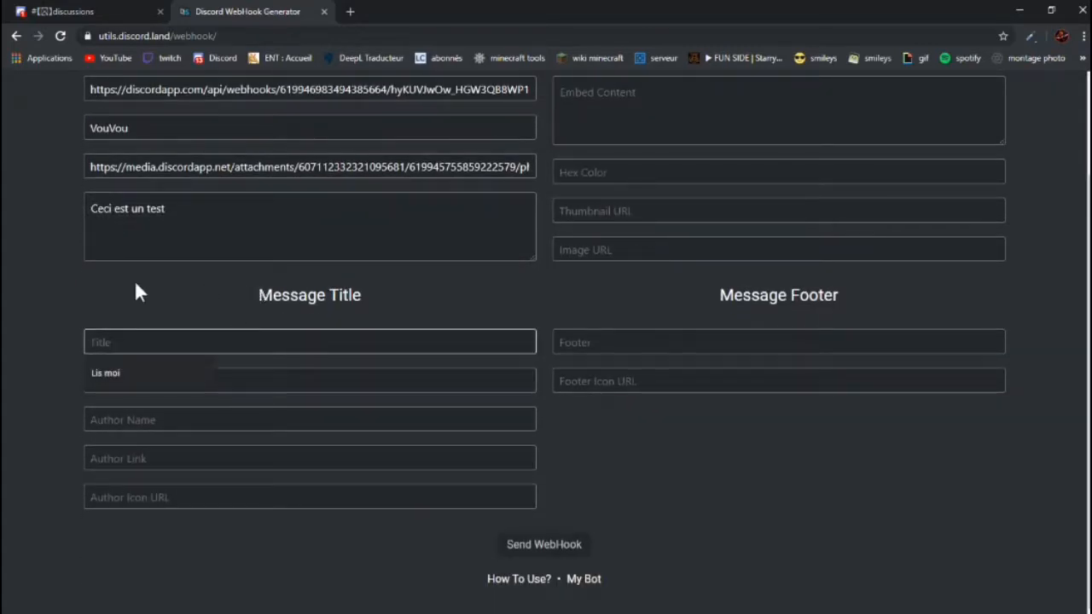
left_click(85, 12)
left_click(267, 512)
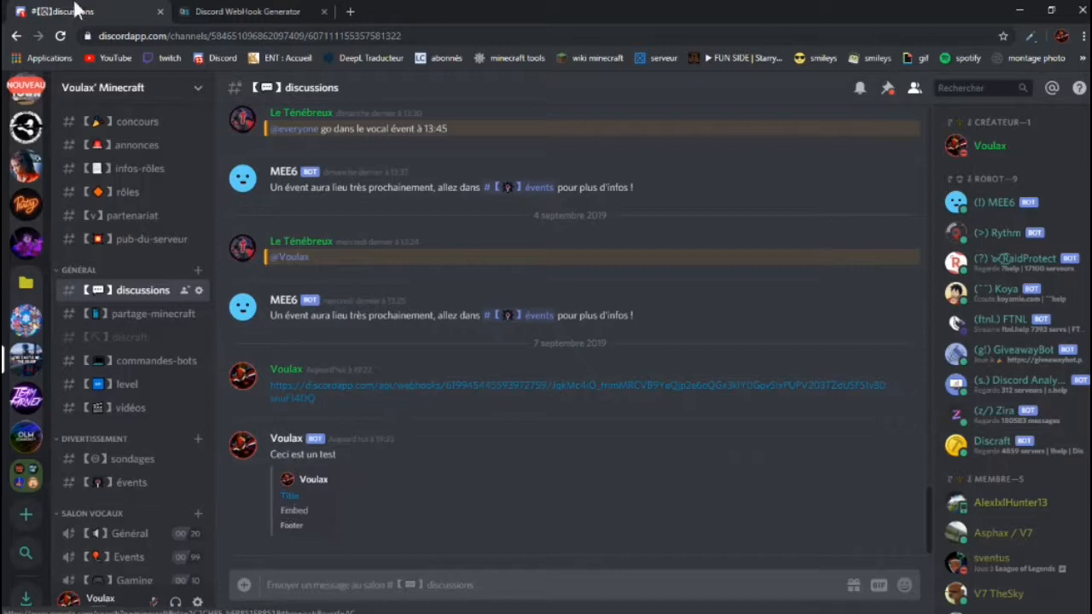
scroll(17, 170, "down", 3)
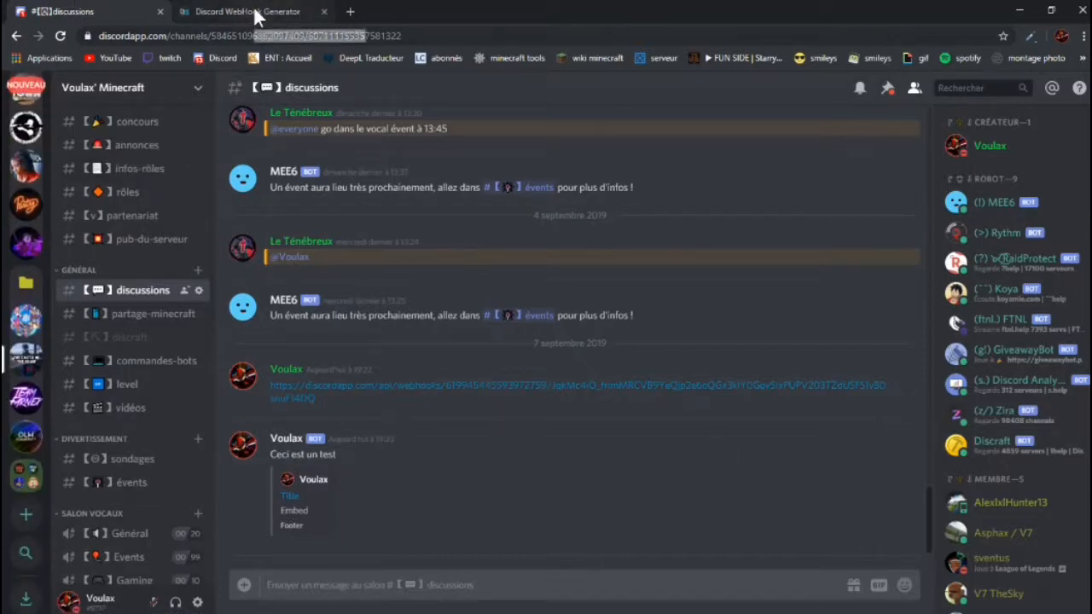
left_click(245, 12)
left_click(96, 16)
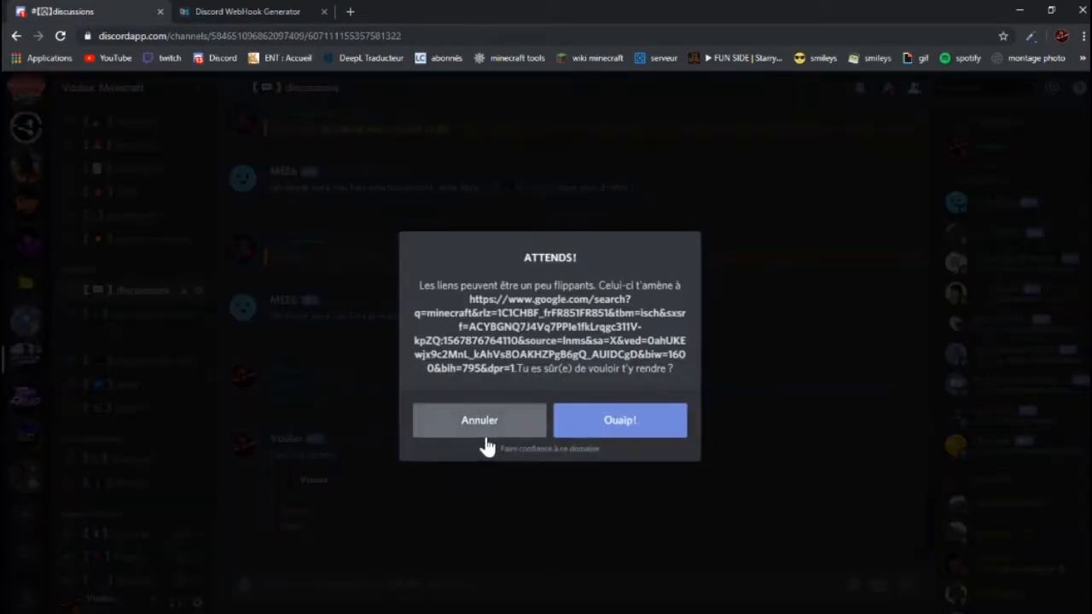
left_click(464, 419)
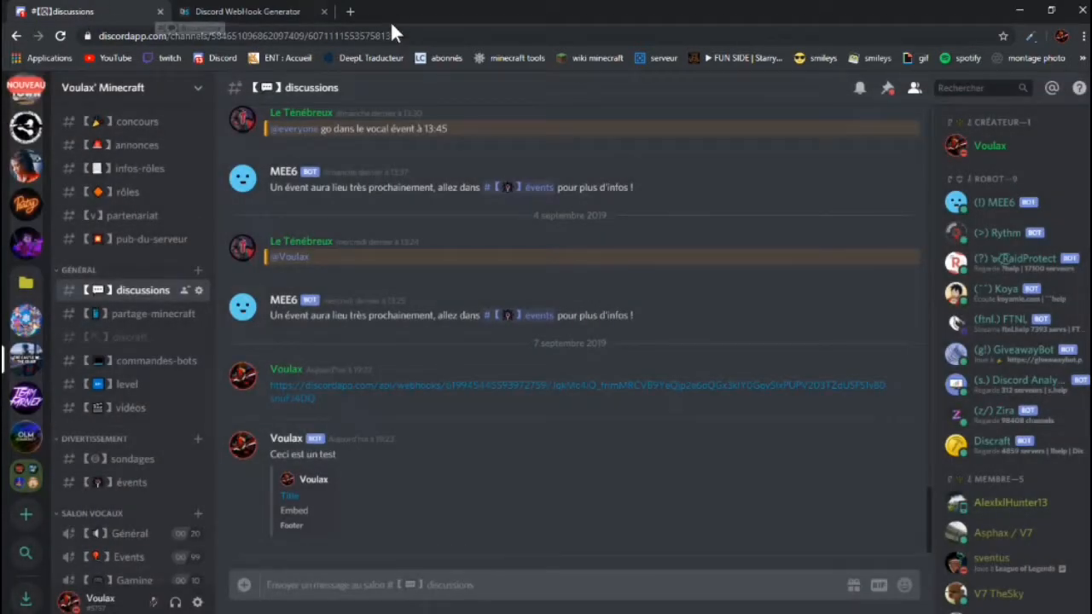
left_click(202, 9)
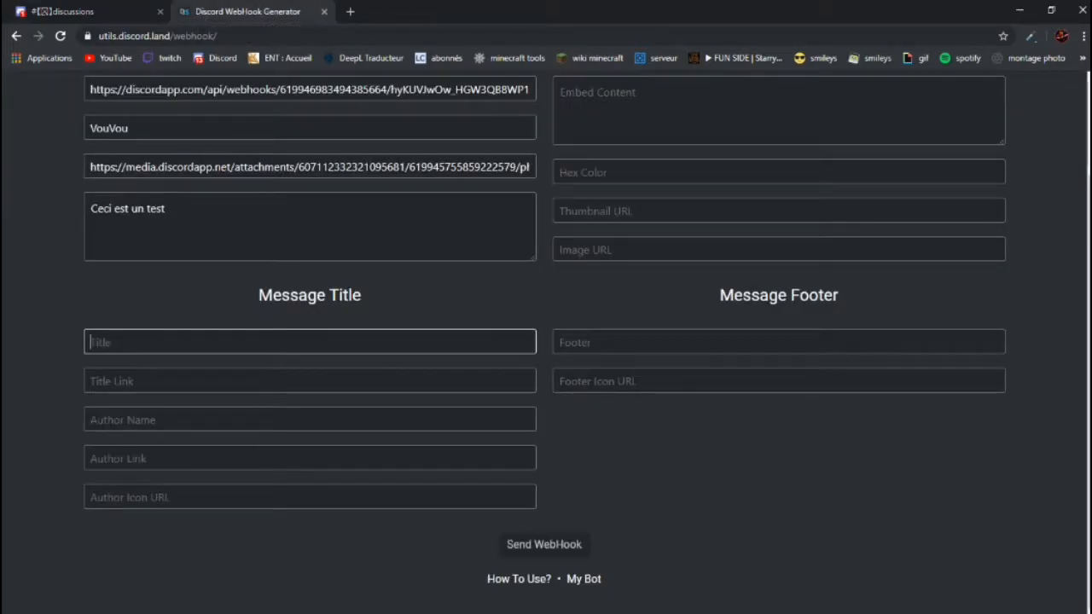
Set the message title to "Petit test".
left_click(282, 343)
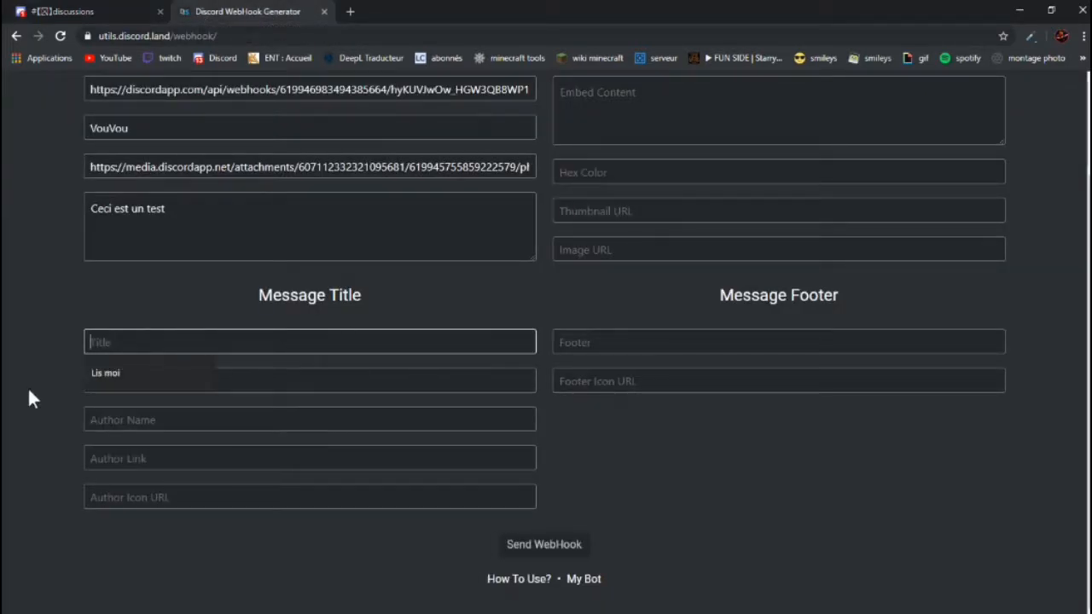
left_click(106, 373)
triple_click(236, 349)
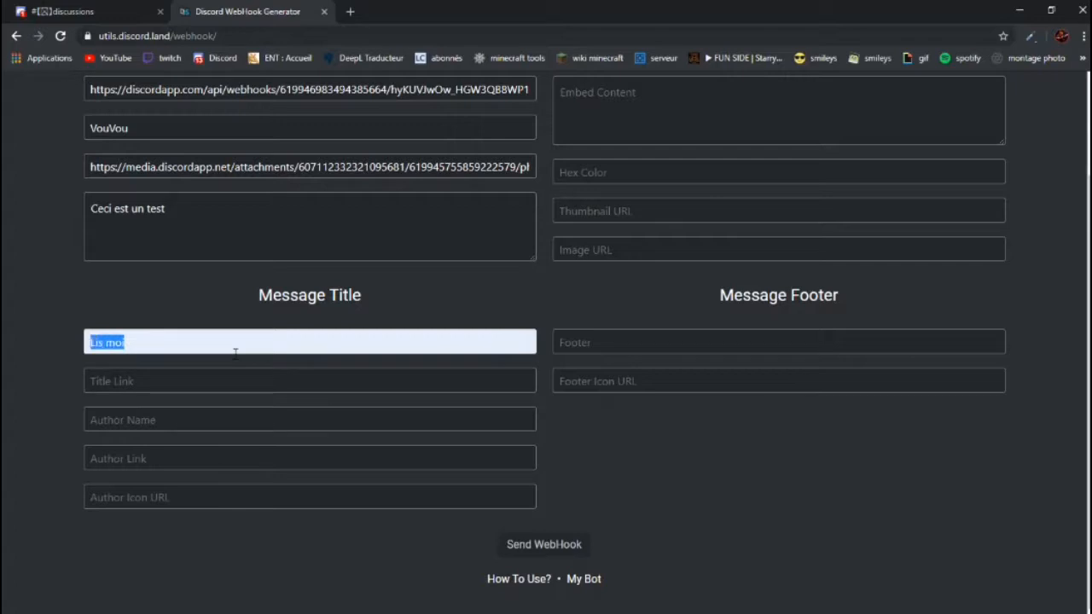
type("Petit test")
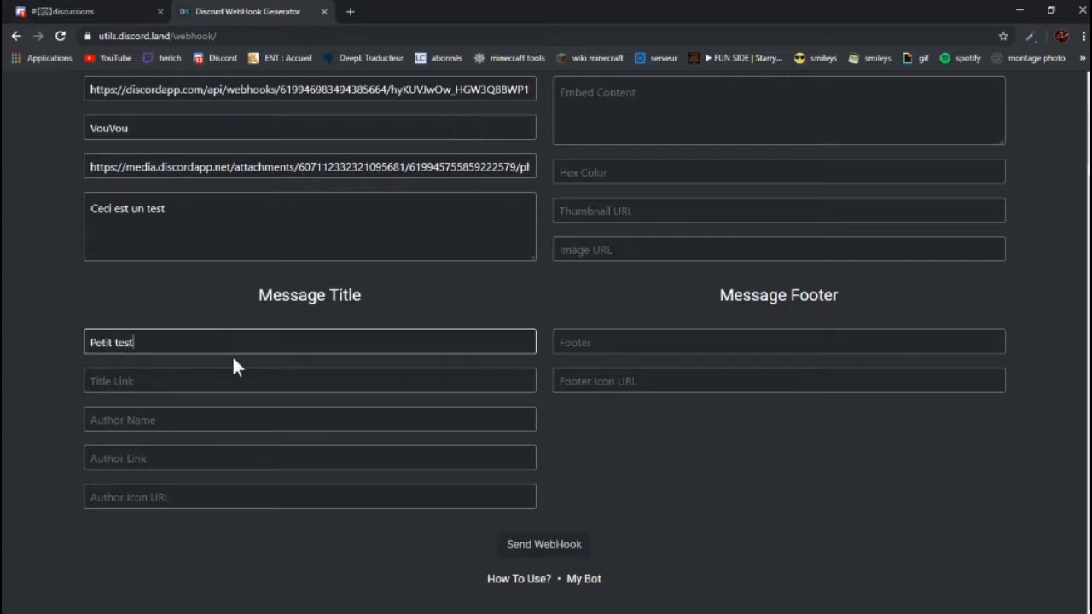
Leave the title link empty and enter the server creator's username as the message's author name.
left_click(258, 398)
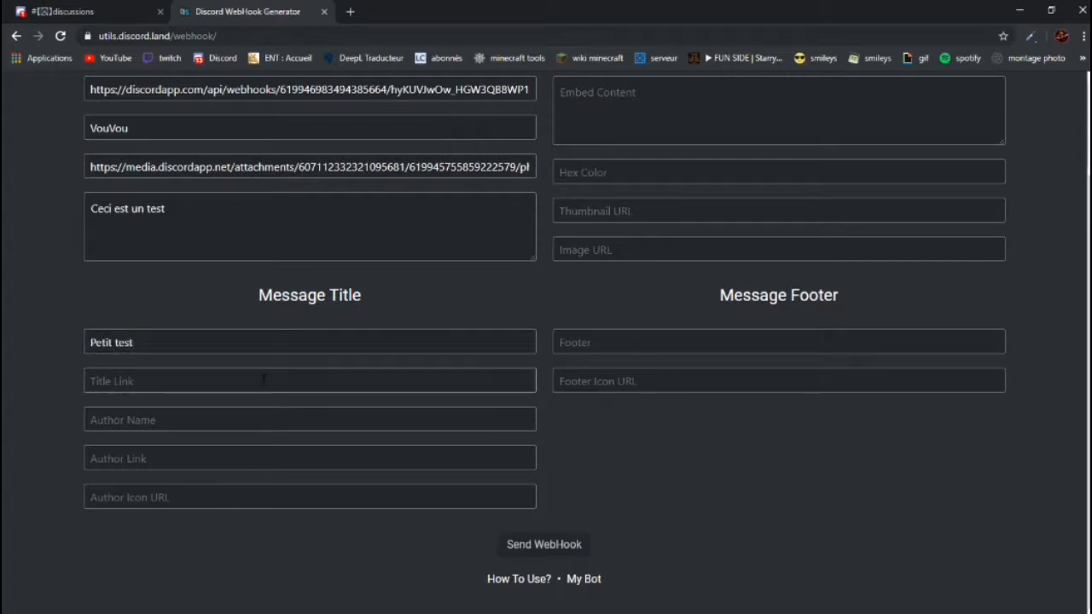
left_click(257, 424)
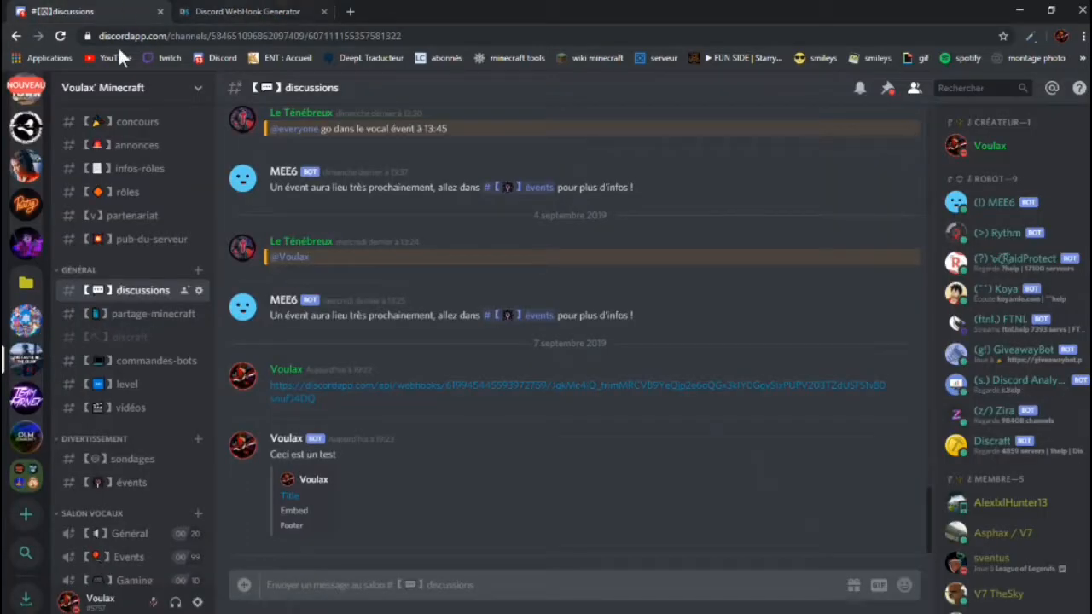
scroll(26, 320, "up", 2)
left_click(239, 10)
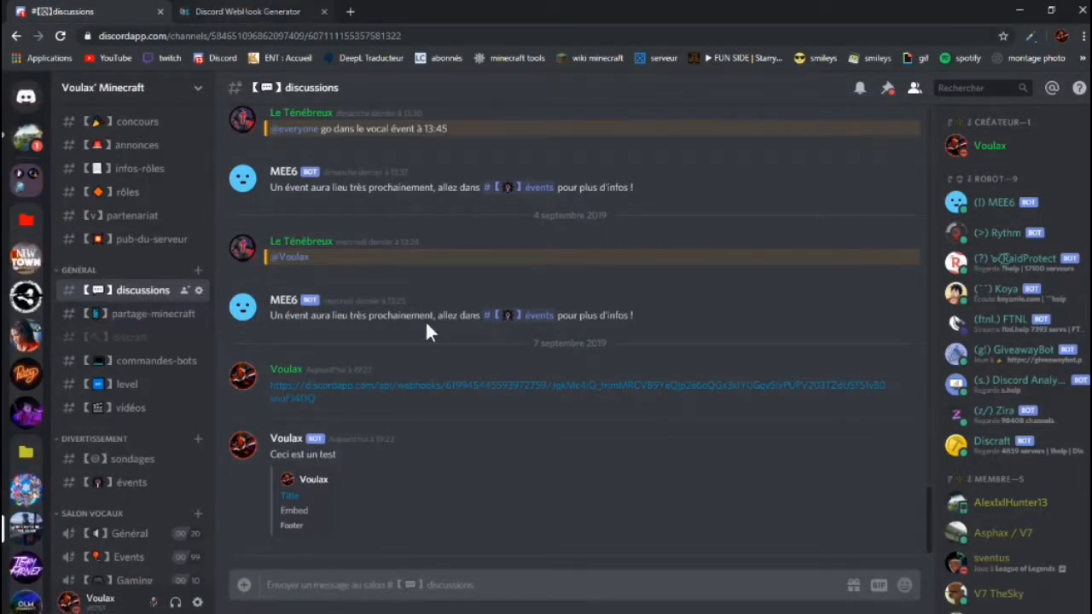
left_click(372, 429)
type("Voulax")
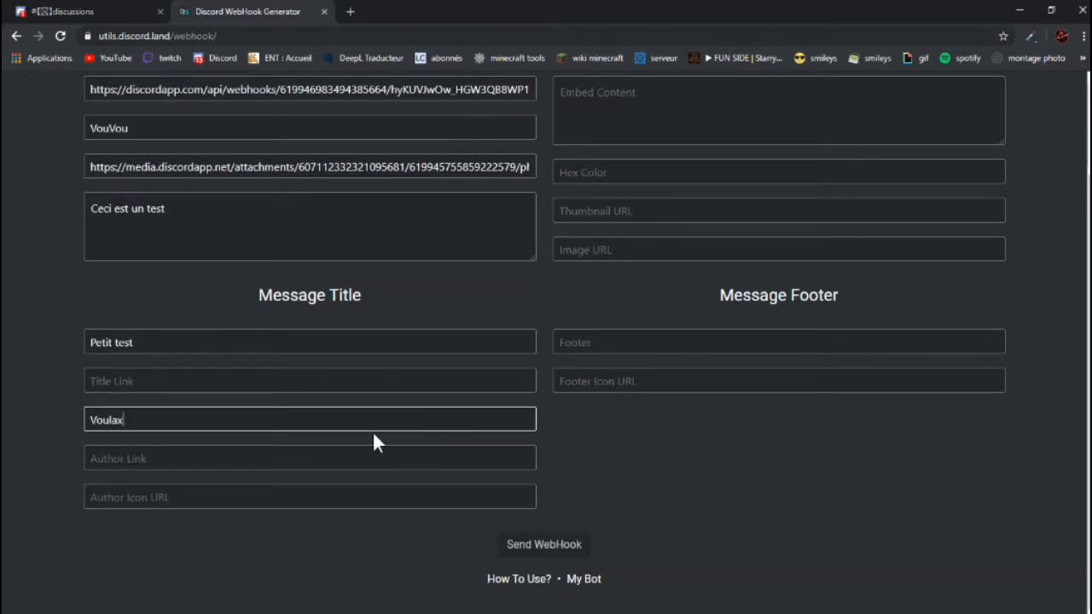
Examine the author name and icon of the earlier webhook message in Discord, and return to the generator's Author Icon URL field.
left_click(280, 464)
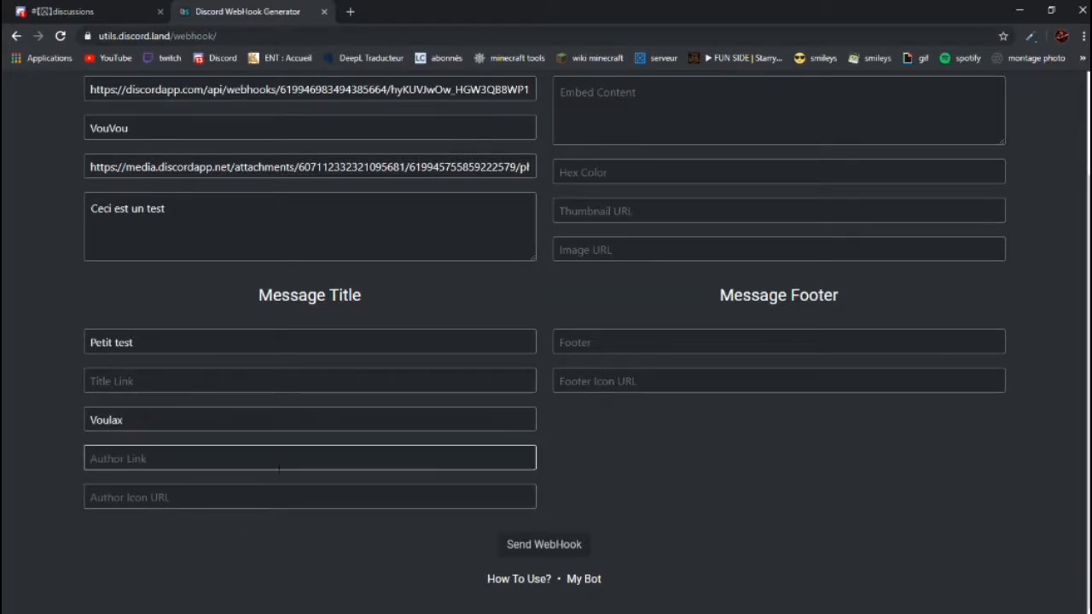
left_click(64, 11)
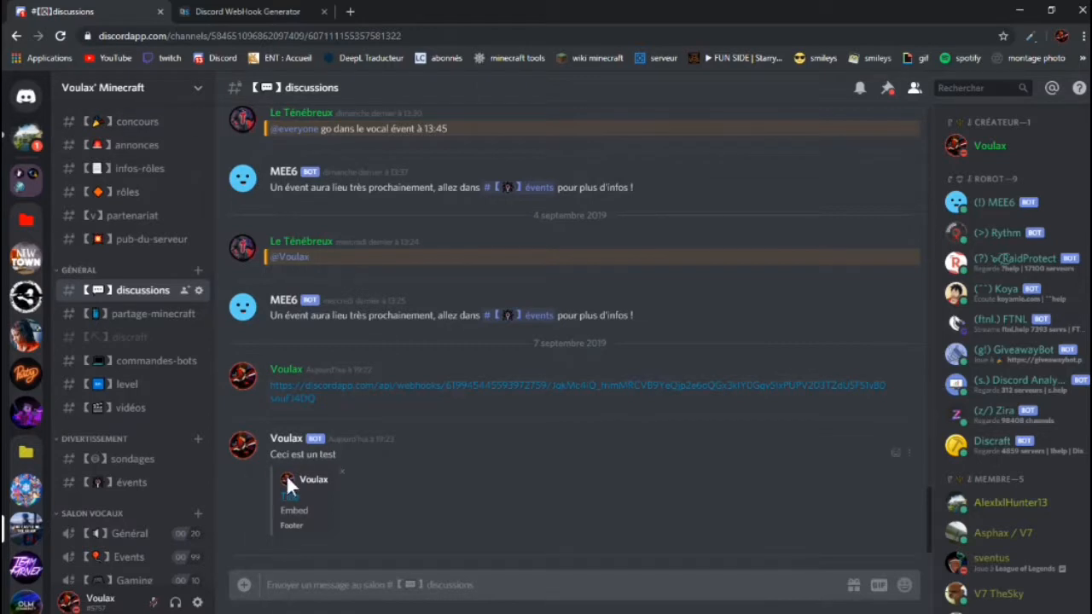
left_click_drag(302, 479, 320, 479)
left_click(277, 10)
left_click(250, 499)
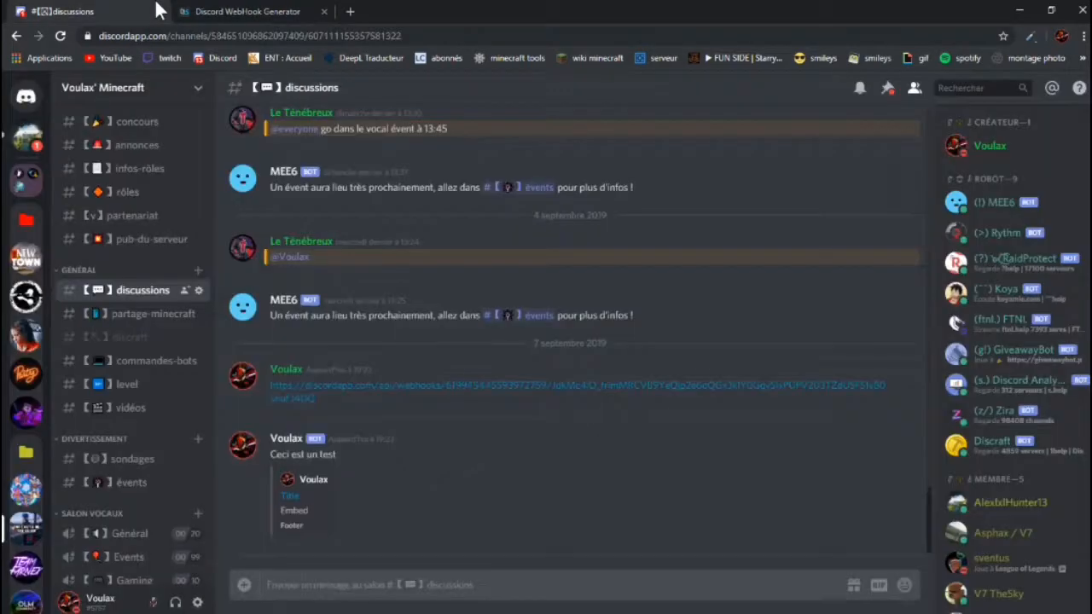
Copy the address of the round avatar image in the partage-minecraft channel and paste it into the generator's Author Icon URL field.
left_click(155, 5)
scroll(85, 383, "down", 3)
left_click(144, 176)
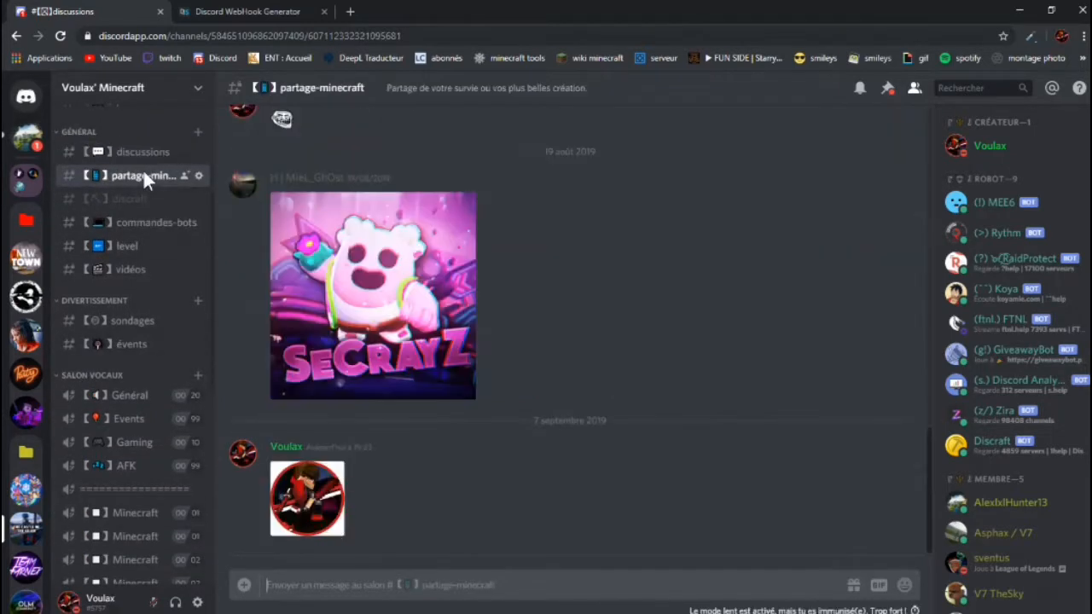
scroll(34, 148, "down", 2)
right_click(309, 260)
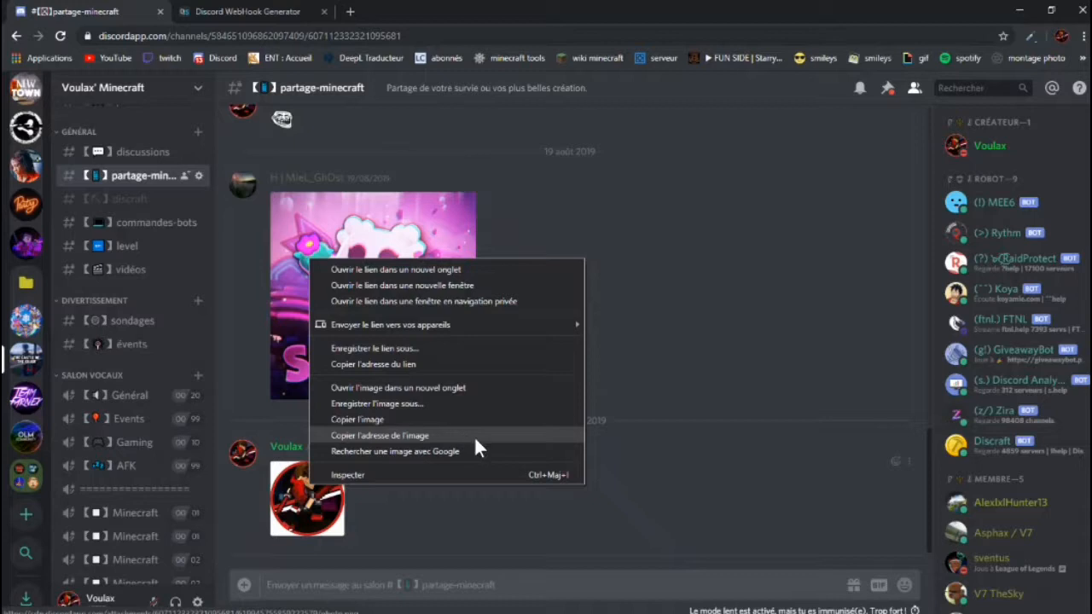
left_click(473, 436)
left_click(213, 11)
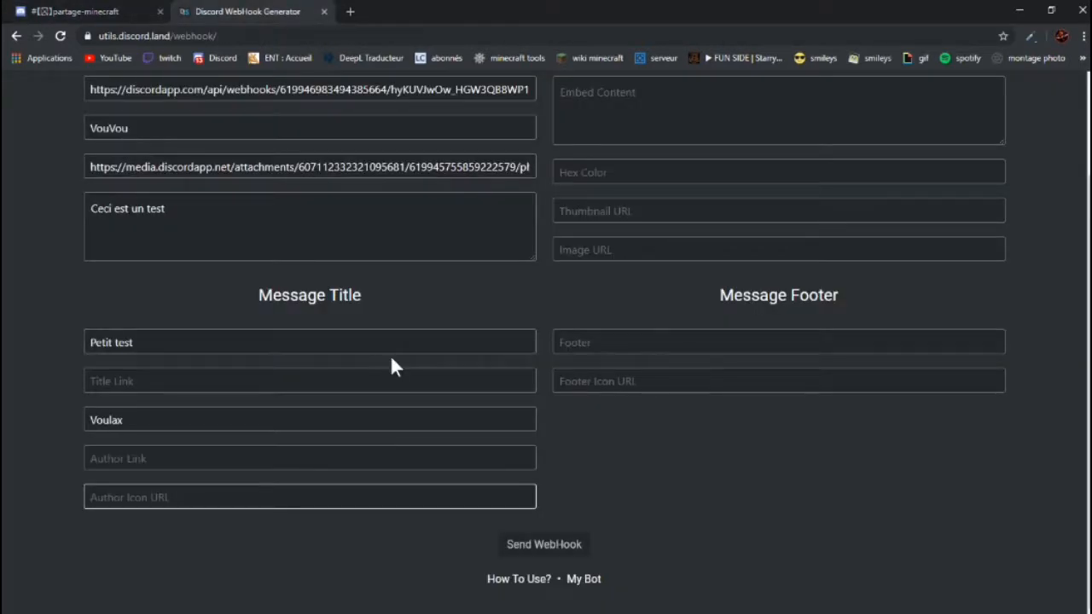
key("ctrl+v")
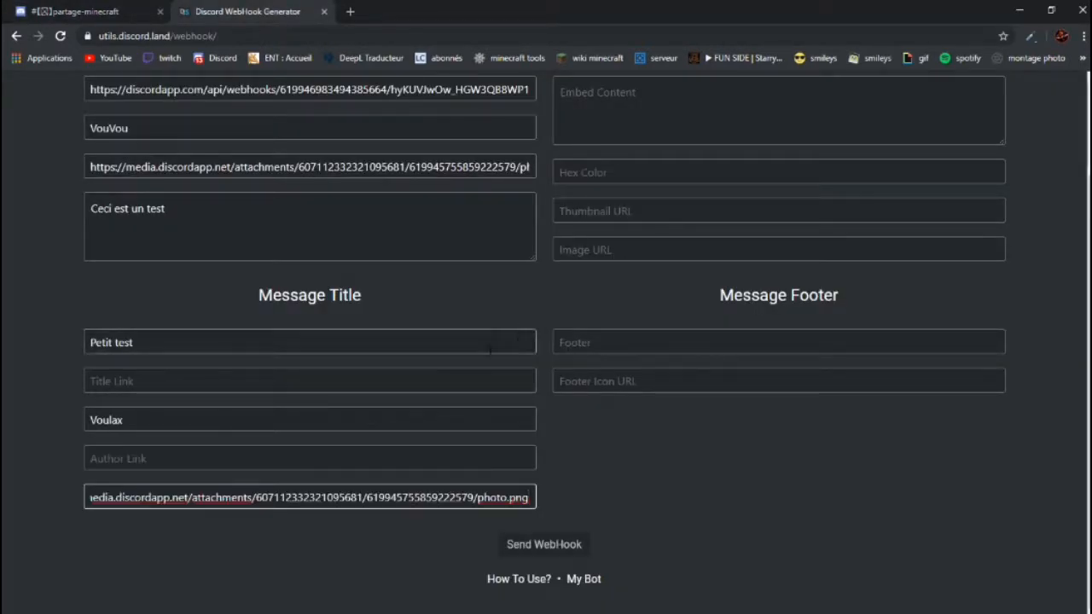
Check the embed text of the earlier webhook message in the discussions channel, and enter "Test" as the generator's embed content.
scroll(737, 216, "up", 2)
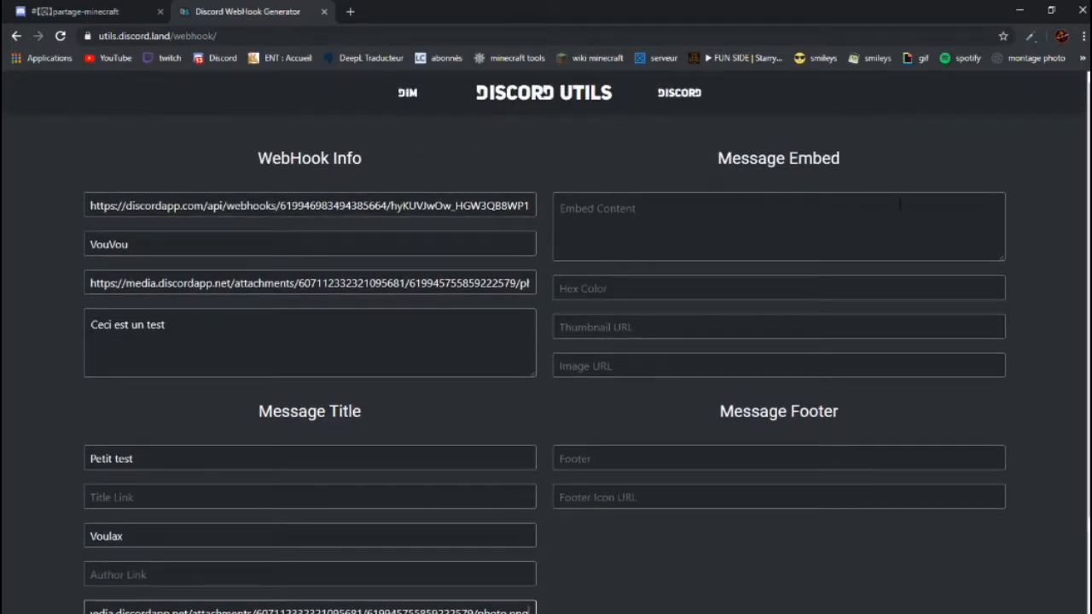
left_click(709, 240)
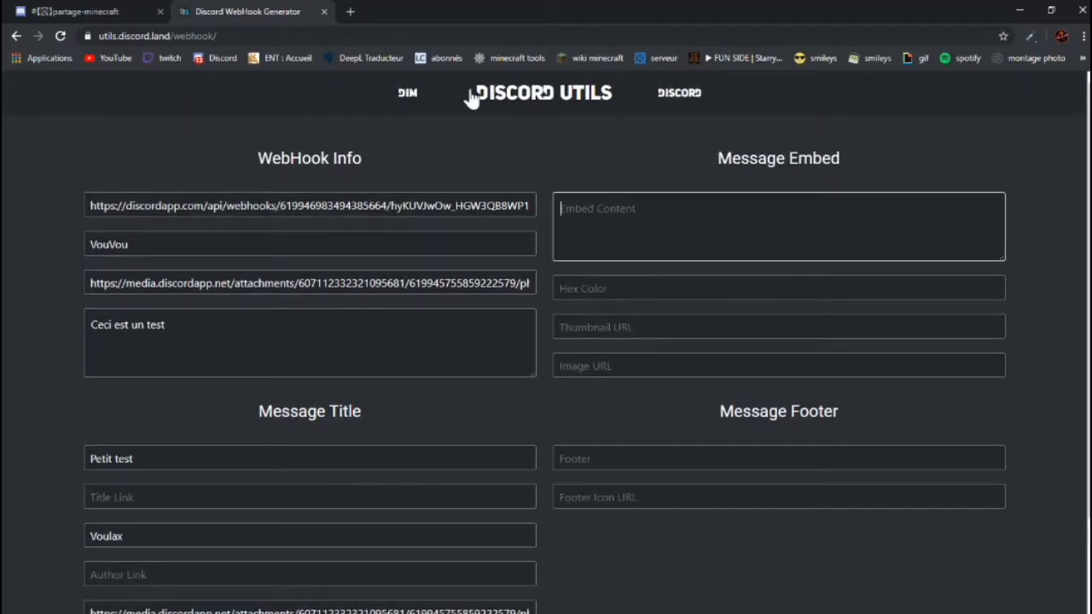
left_click(62, 11)
scroll(149, 345, "up", 3)
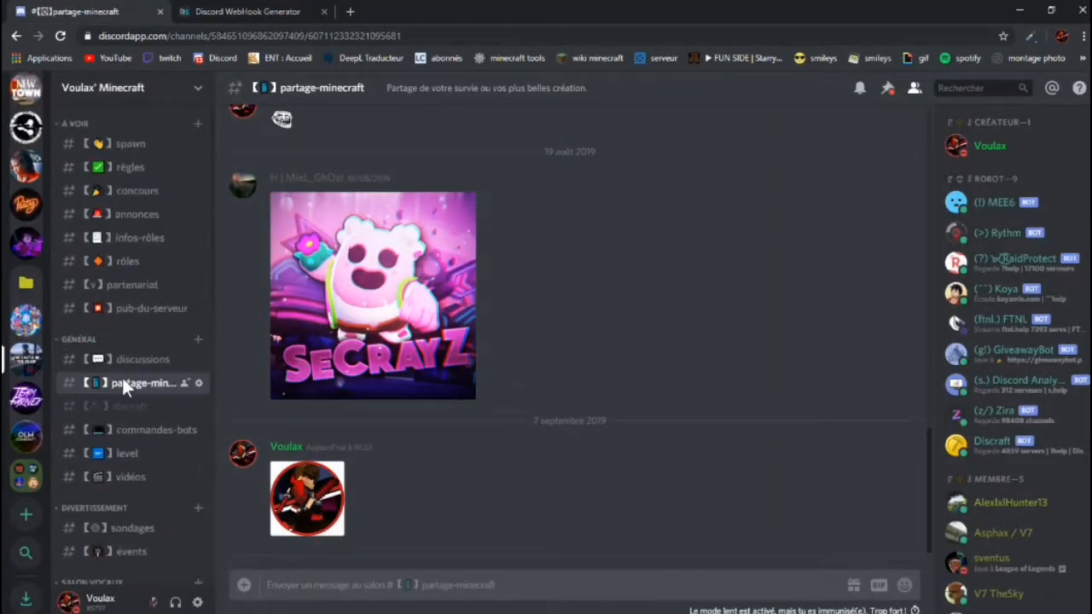
left_click(128, 359)
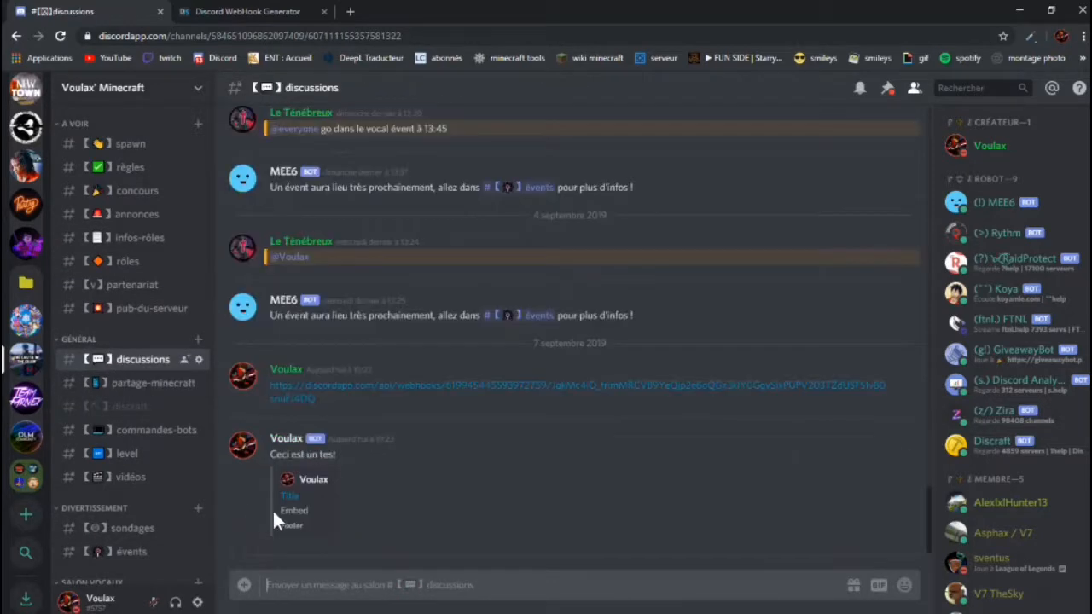
left_click_drag(274, 499, 319, 516)
left_click(231, 11)
left_click(911, 249)
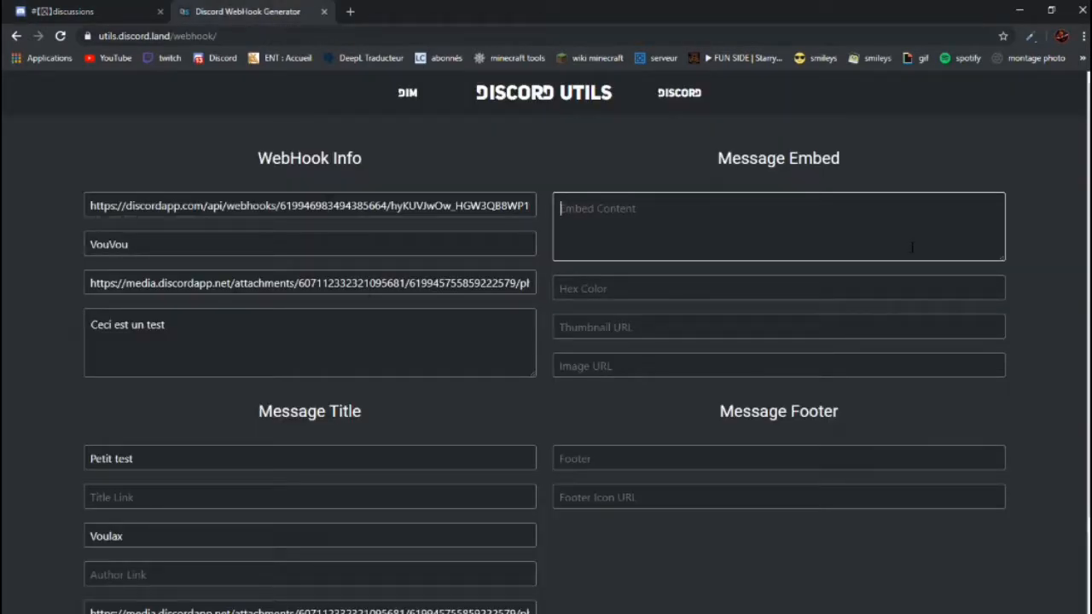
type("Test")
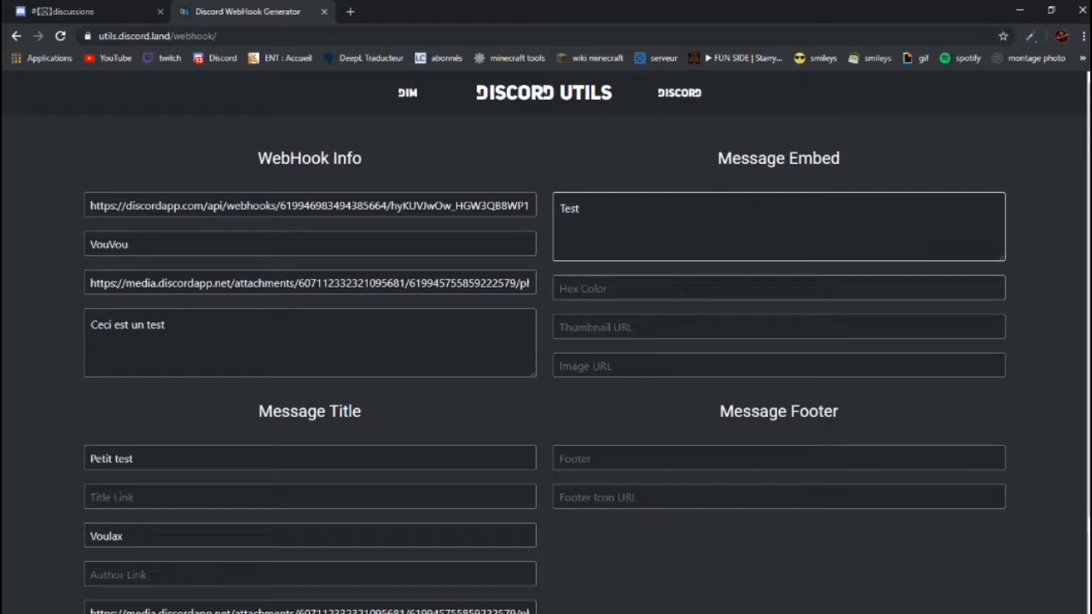
Compare the generator's Hex Color and Thumbnail URL fields with the embed of the earlier webhook message in the discussions channel.
left_click(672, 290)
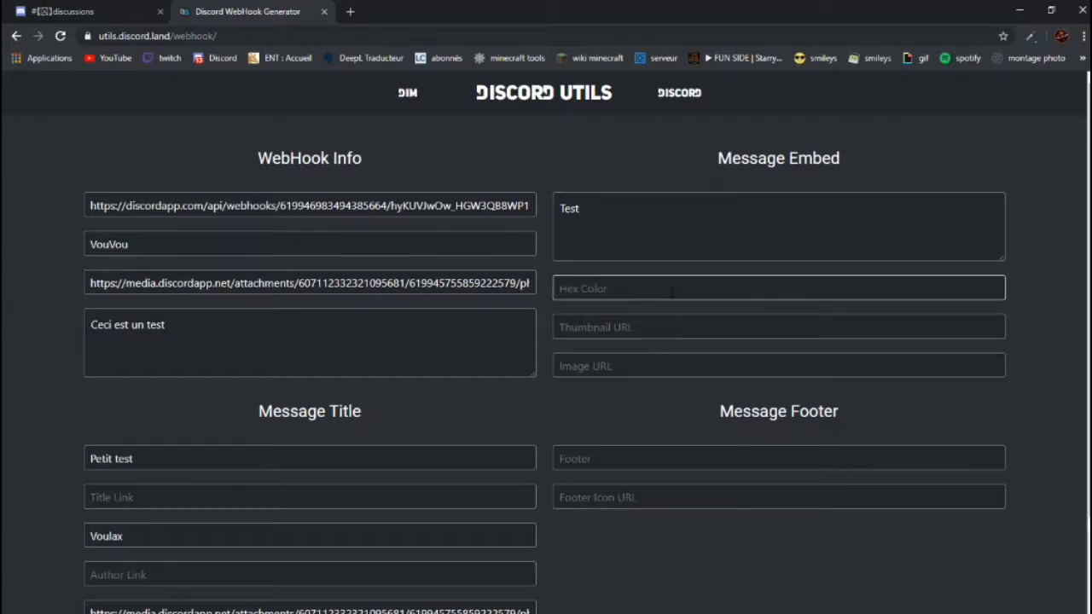
left_click(89, 11)
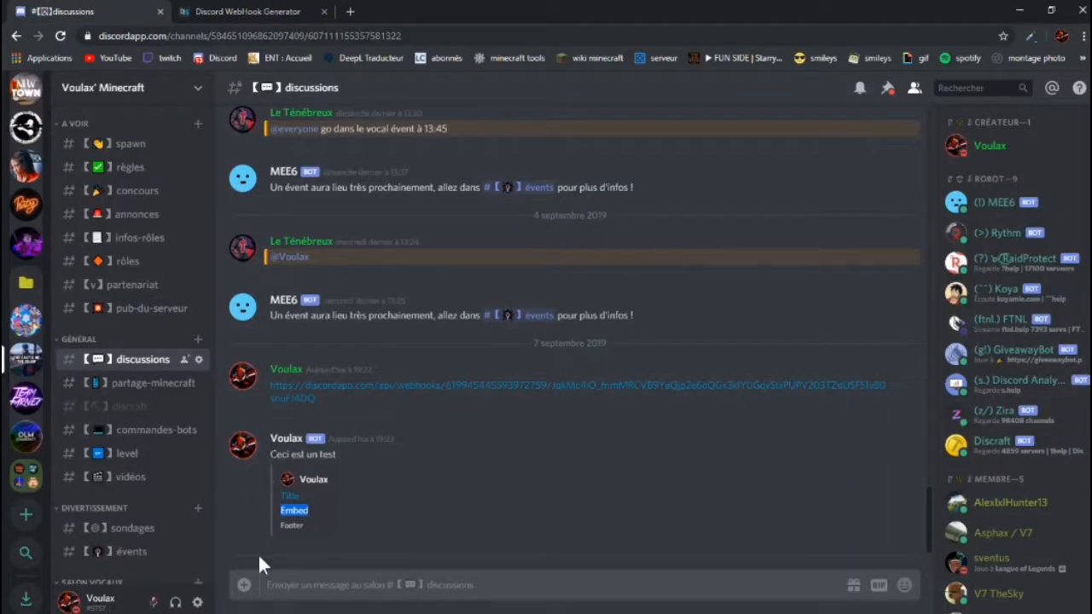
left_click(222, 11)
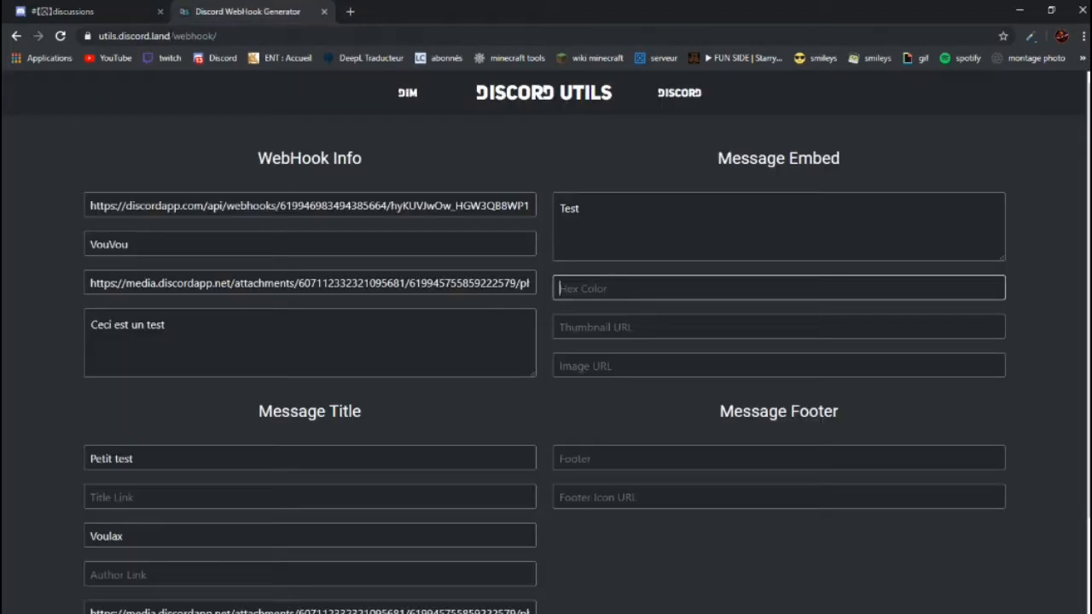
left_click(86, 11)
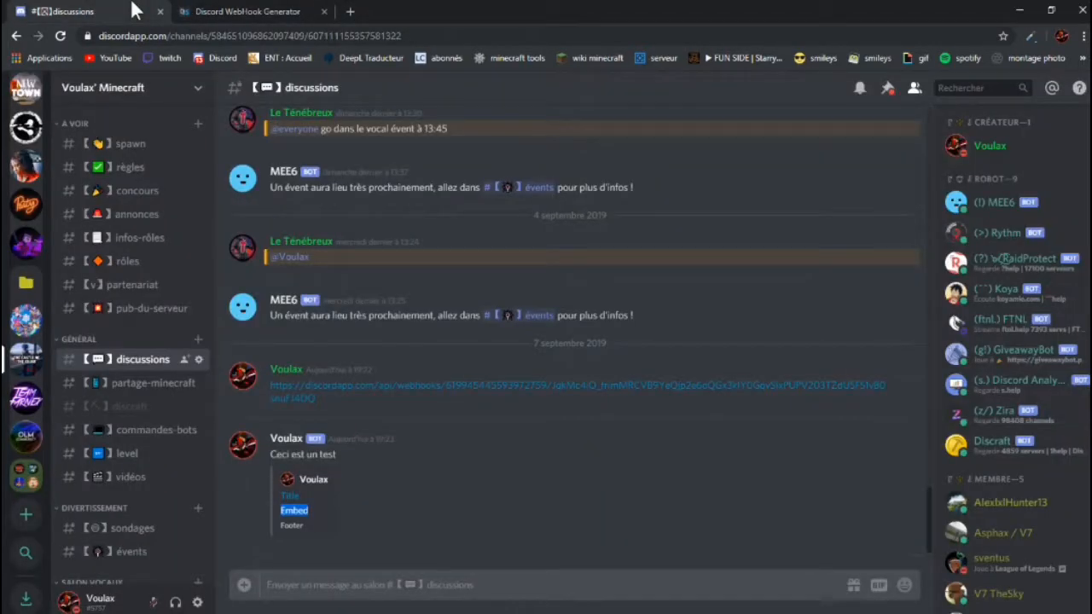
left_click(117, 87)
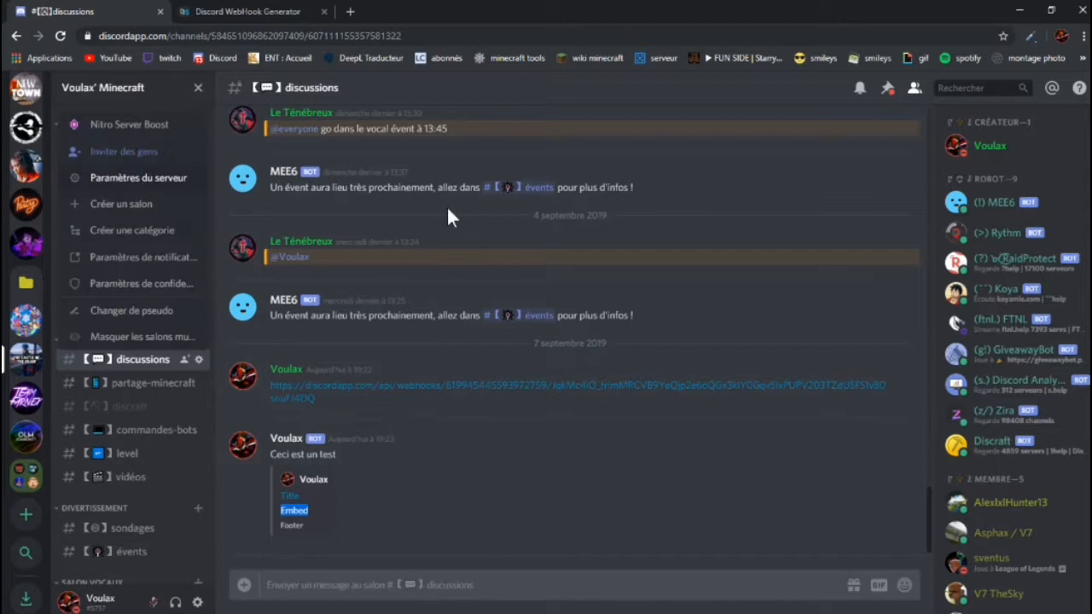
left_click(290, 11)
left_click(659, 327)
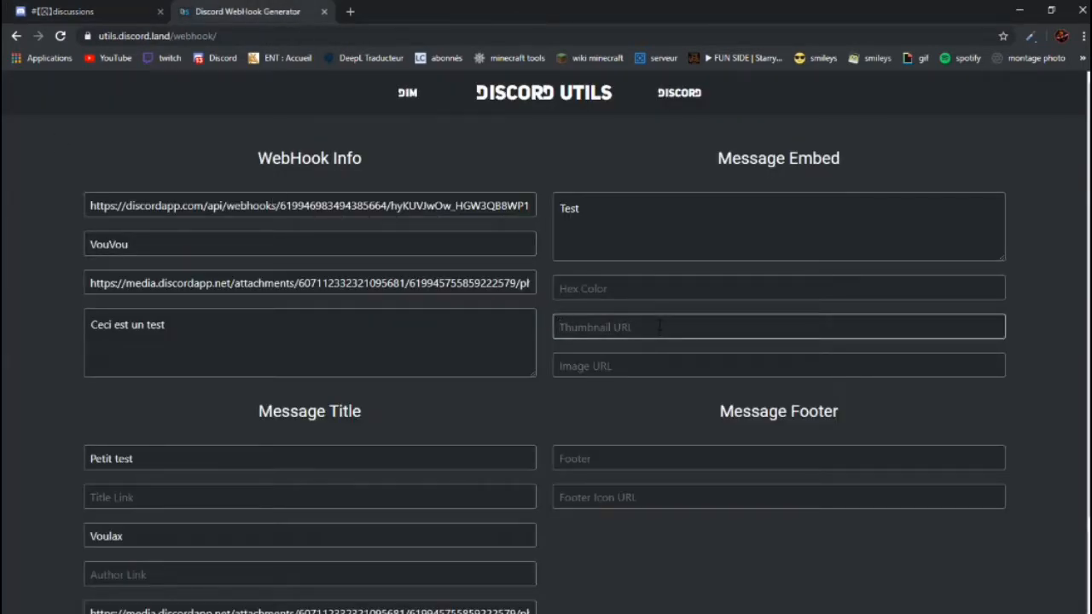
left_click(150, 6)
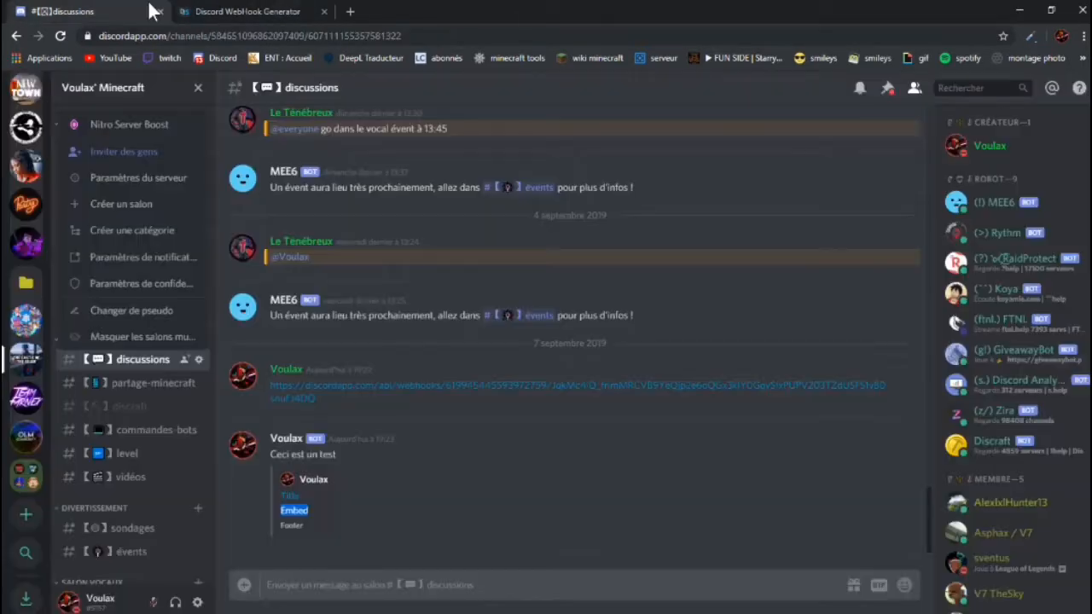
left_click(273, 10)
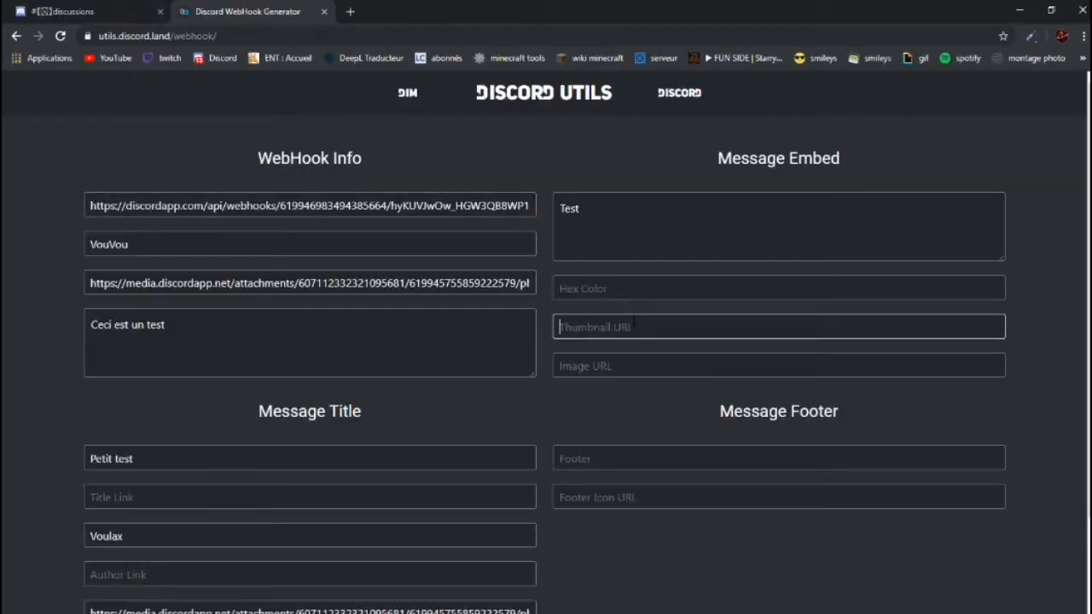
left_click(77, 10)
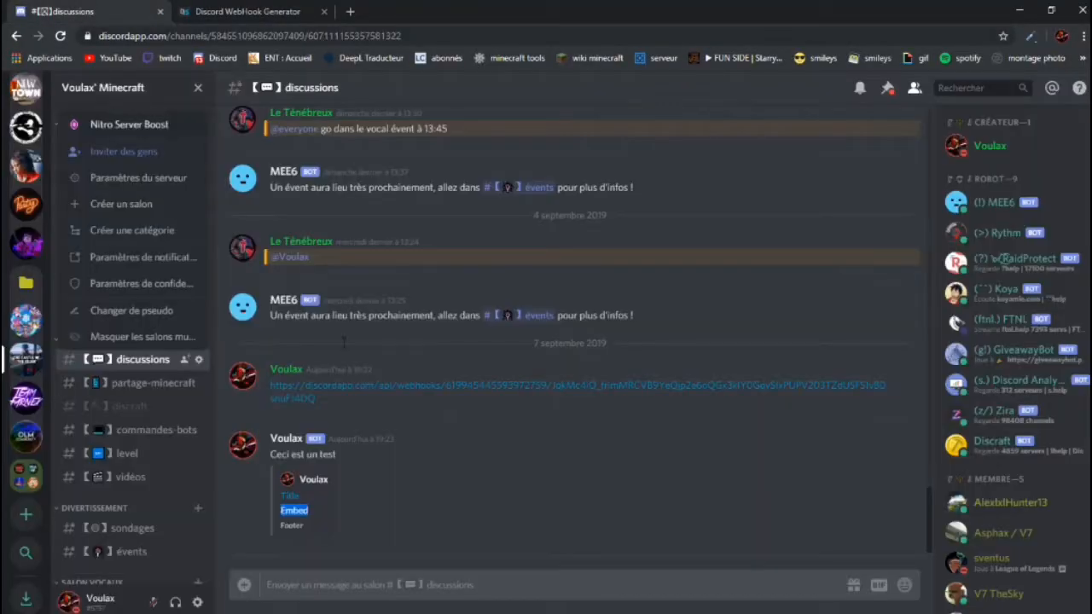
left_click(331, 470)
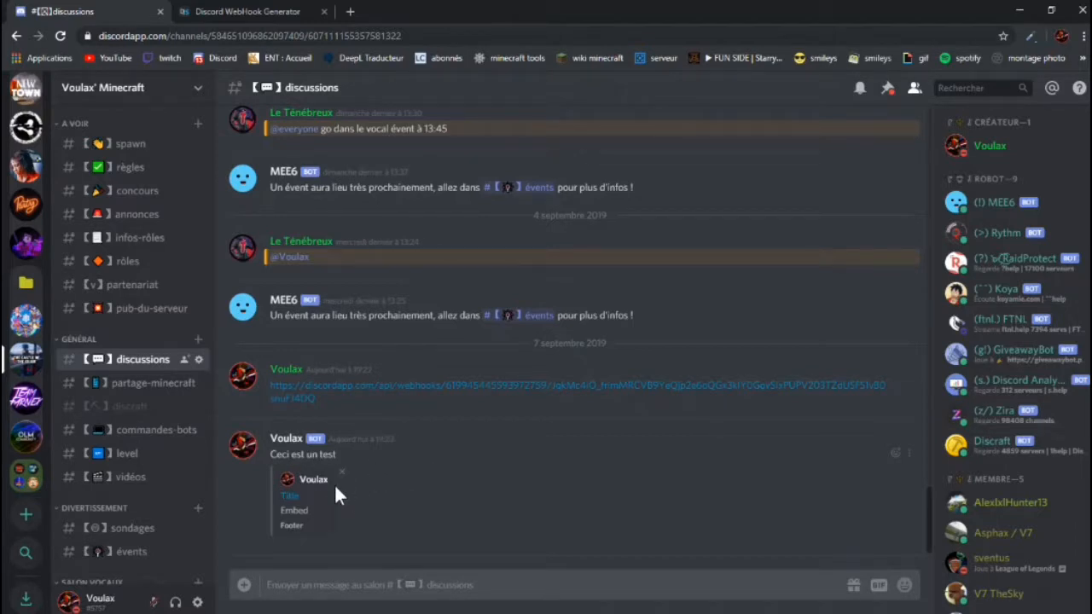
left_click(261, 10)
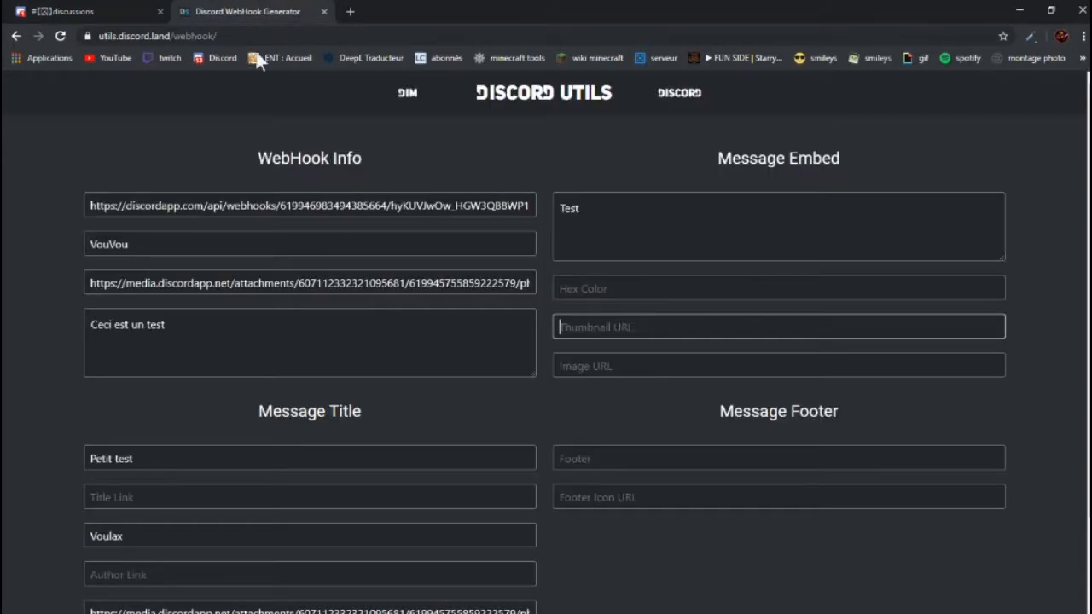
left_click(54, 11)
left_click(350, 12)
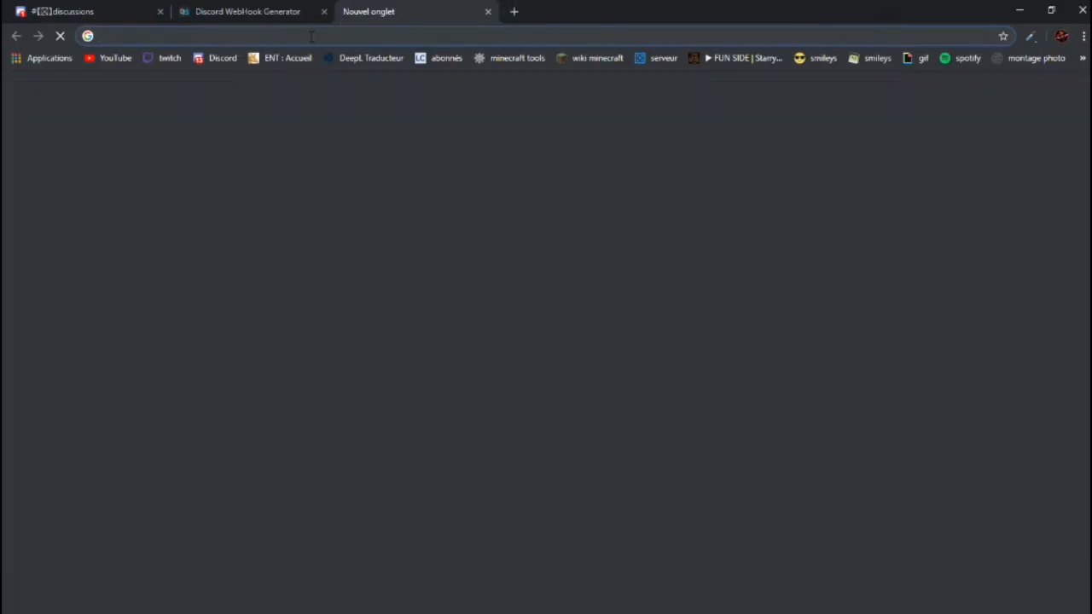
left_click(90, 11)
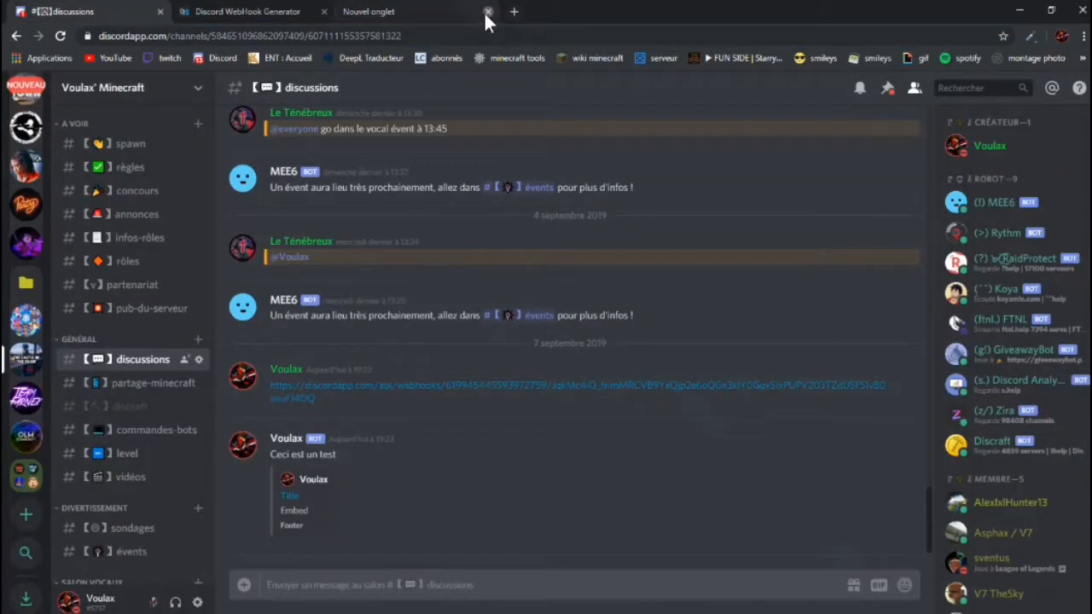
left_click(487, 11)
Copy the address of the pink SeCrayZ image in the partage-minecraft channel and paste it into the generator's Thumbnail URL field.
left_click(125, 383)
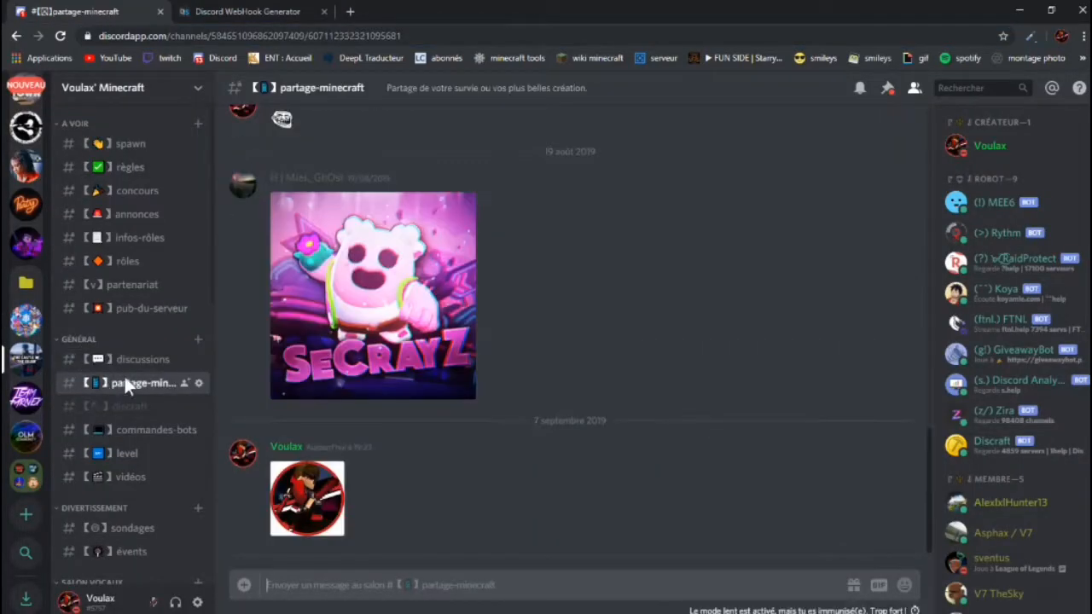
scroll(361, 350, "up", 6)
scroll(362, 350, "down", 6)
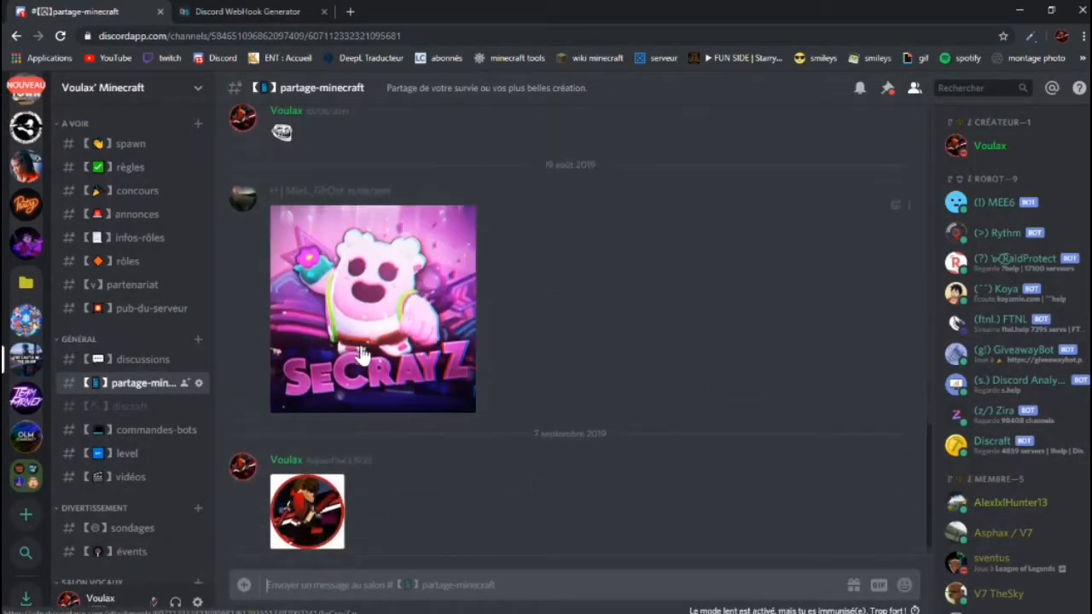
scroll(362, 354, "up", 3)
right_click(358, 394)
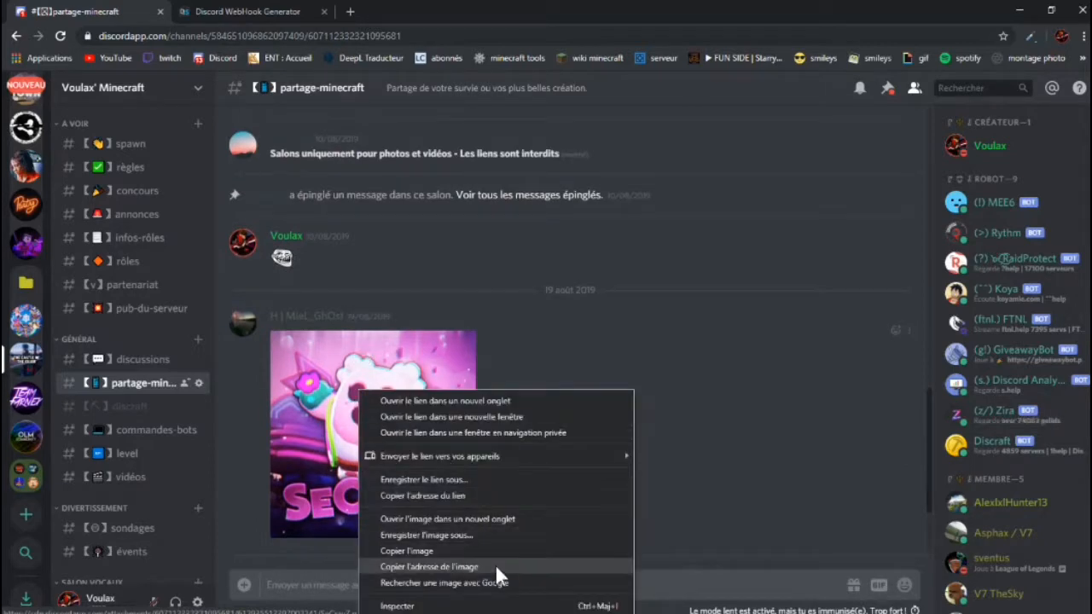
left_click(495, 566)
left_click(248, 11)
left_click(793, 327)
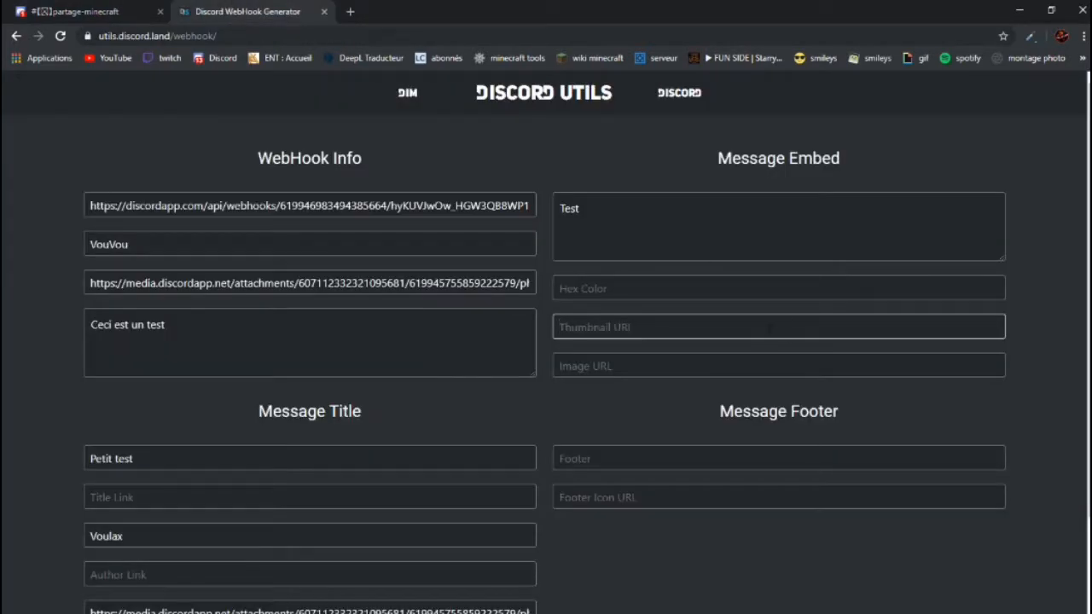
key("ctrl+v")
left_click(513, 389)
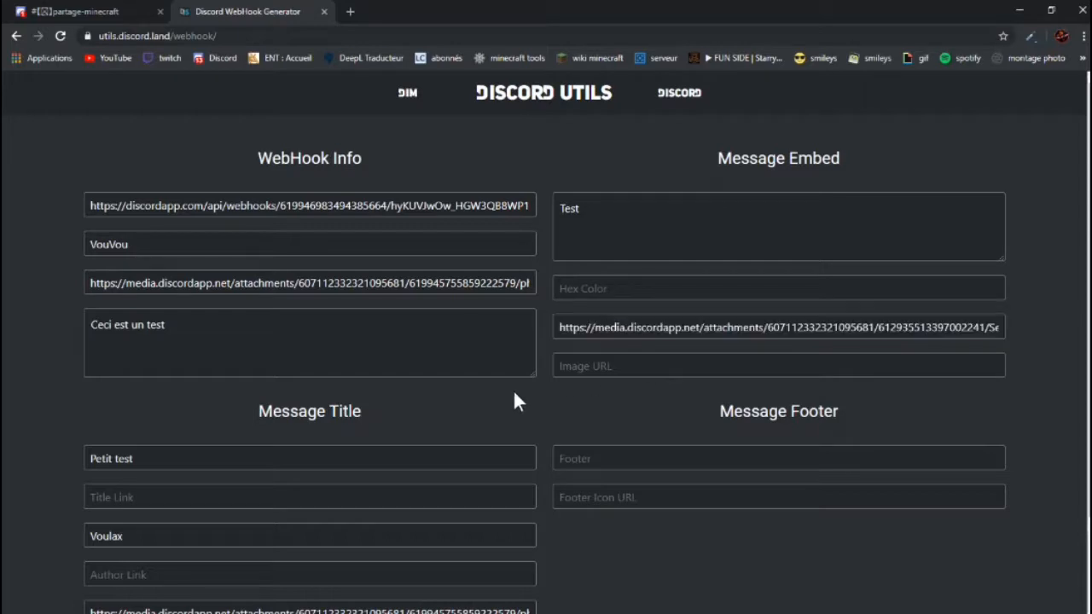
Check the footer of the earlier webhook message in the discussions channel, and set the generator's message footer to "07/09/19".
left_click(77, 11)
left_click(130, 360)
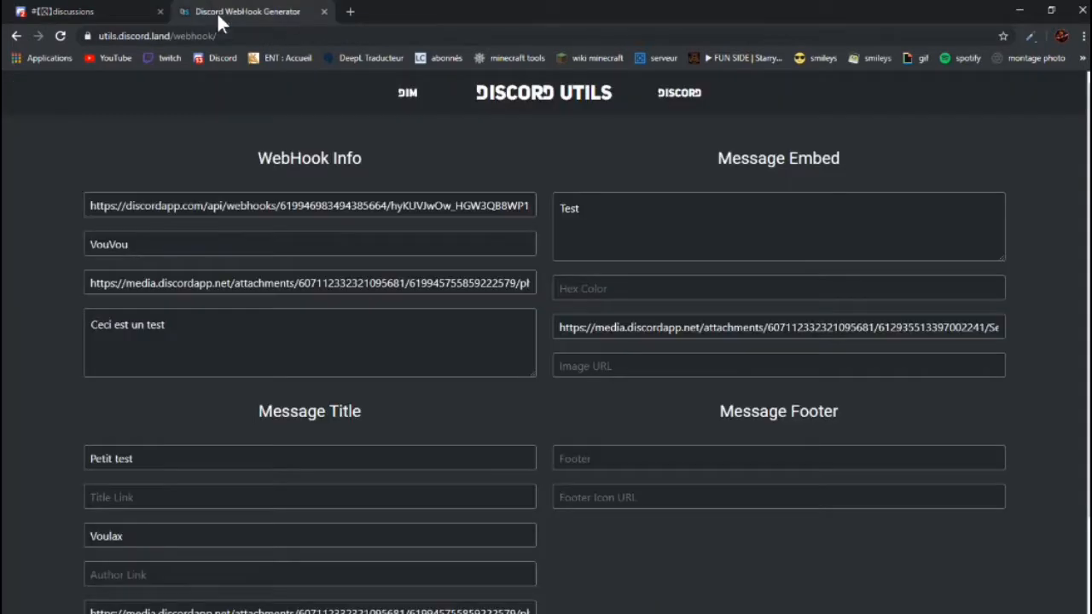
left_click(217, 12)
scroll(708, 367, "down", 1)
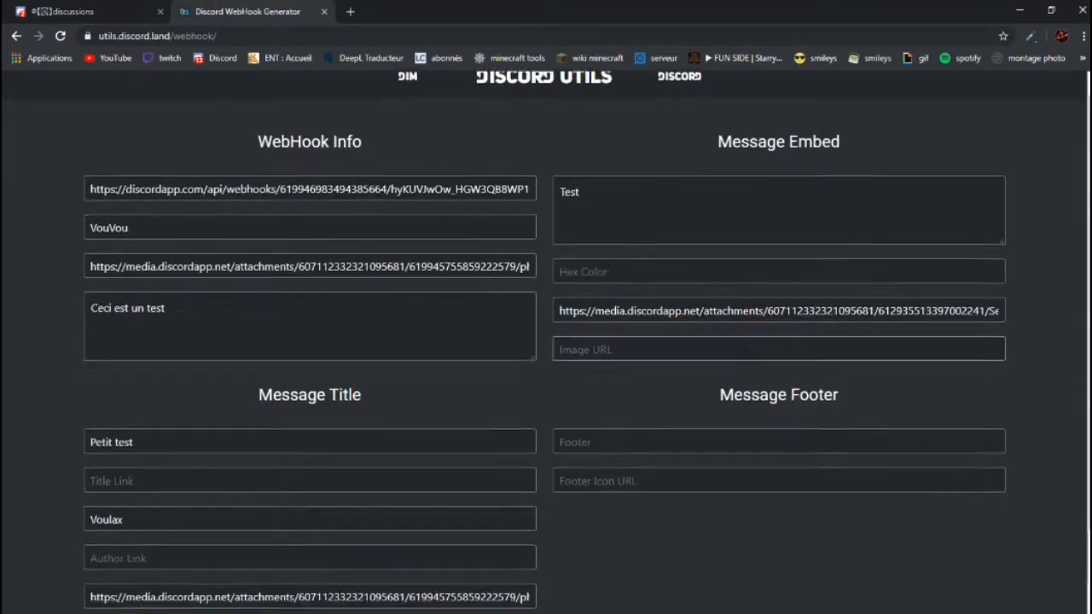
left_click(697, 390)
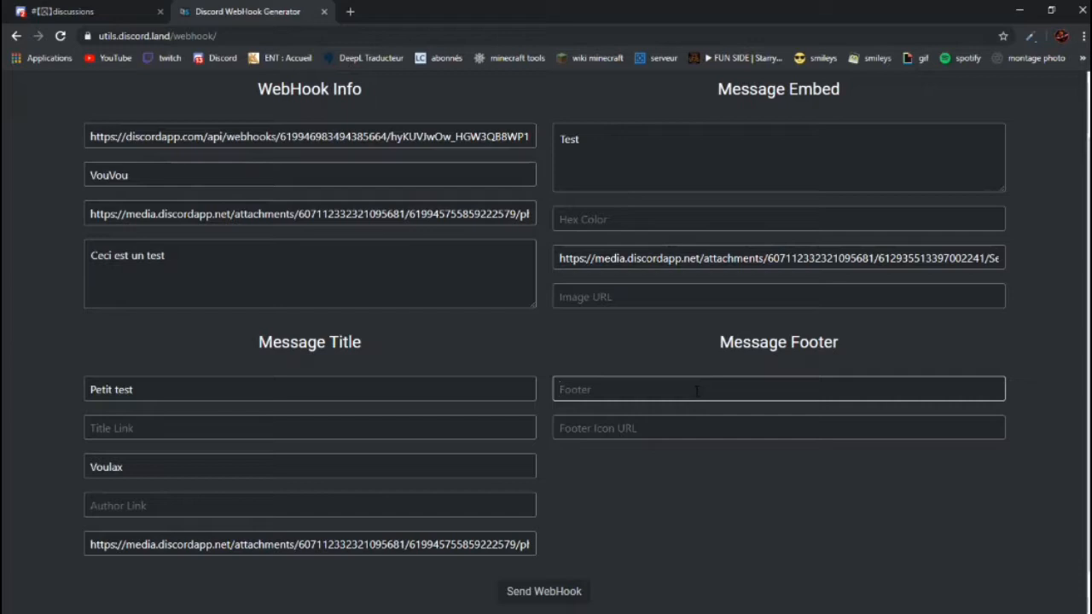
left_click(78, 11)
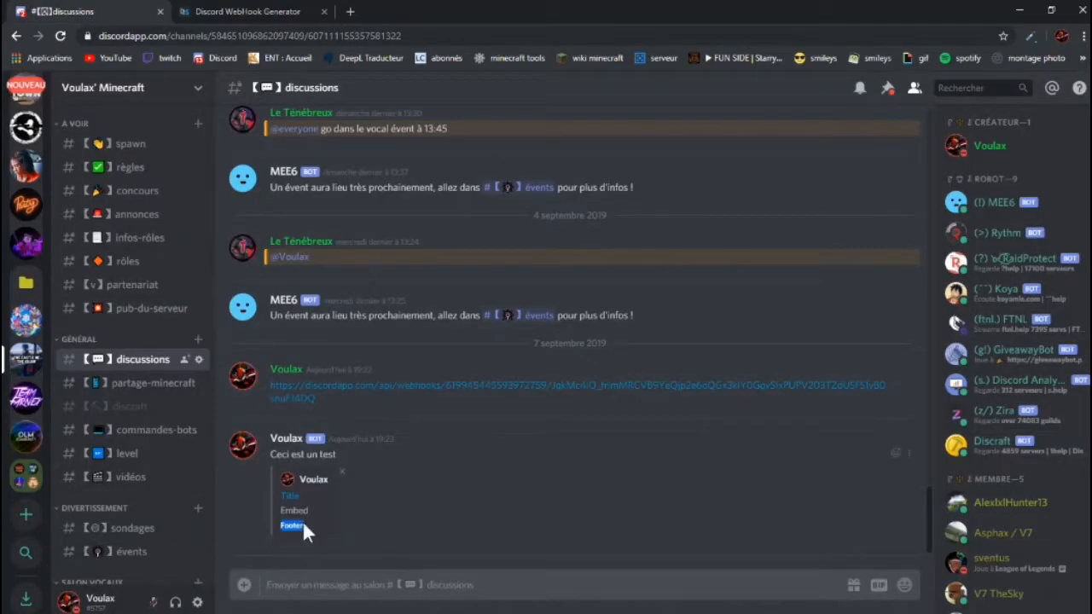
left_click(213, 11)
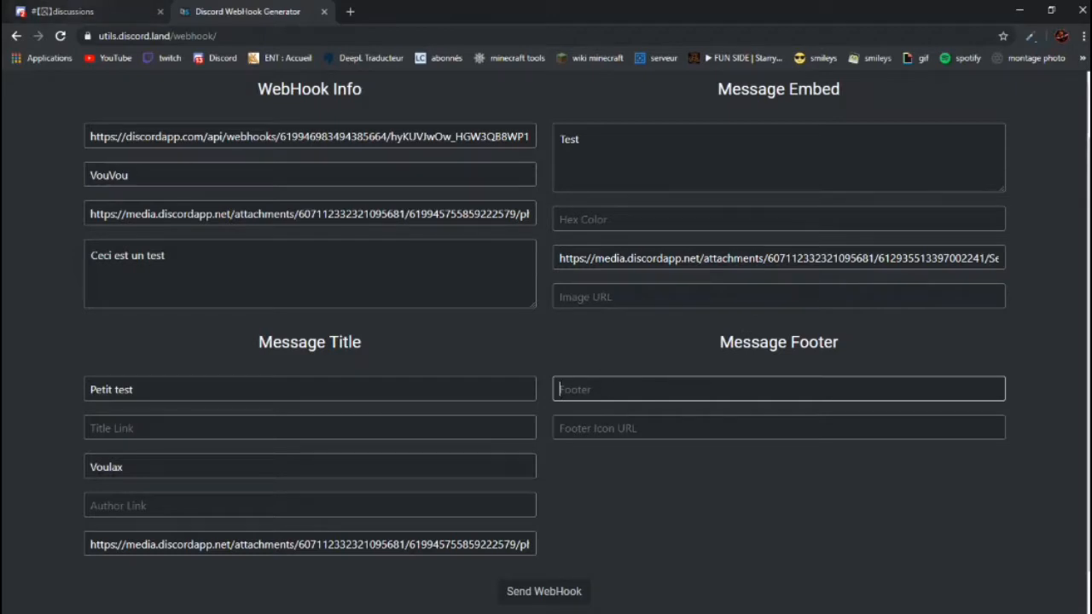
type("07/09/19")
key("Tab")
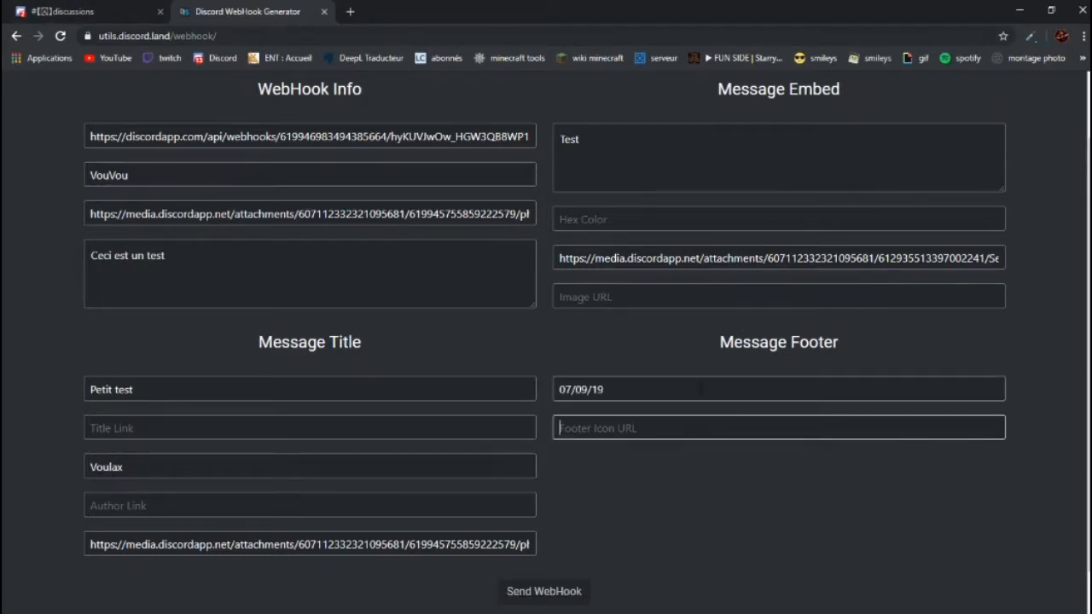
Copy the address of the round avatar image in the partage-minecraft channel and paste it into the generator's Footer Icon URL field.
left_click(68, 11)
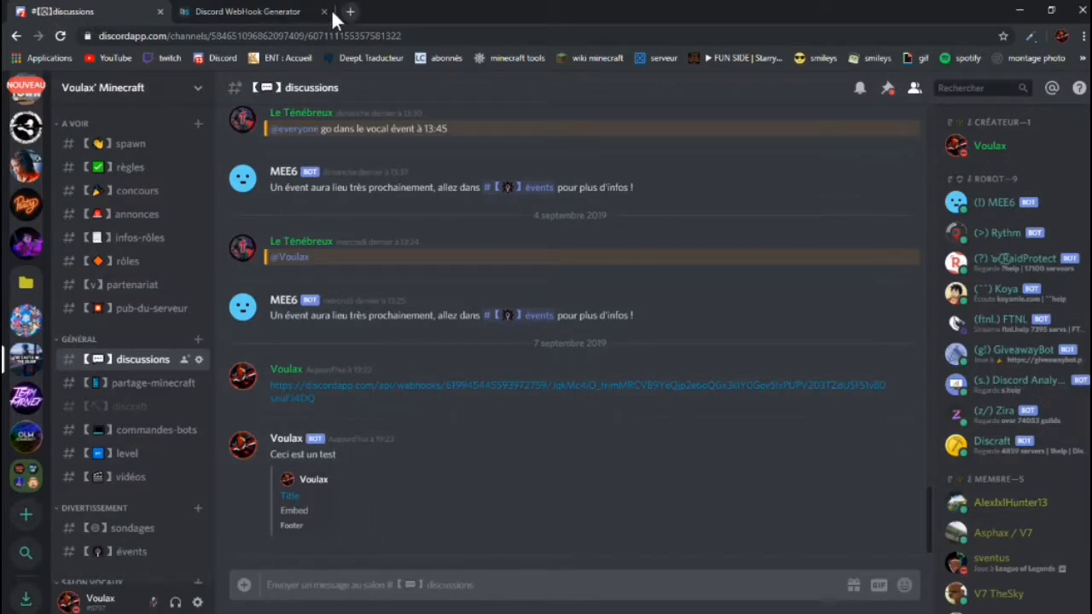
left_click(126, 394)
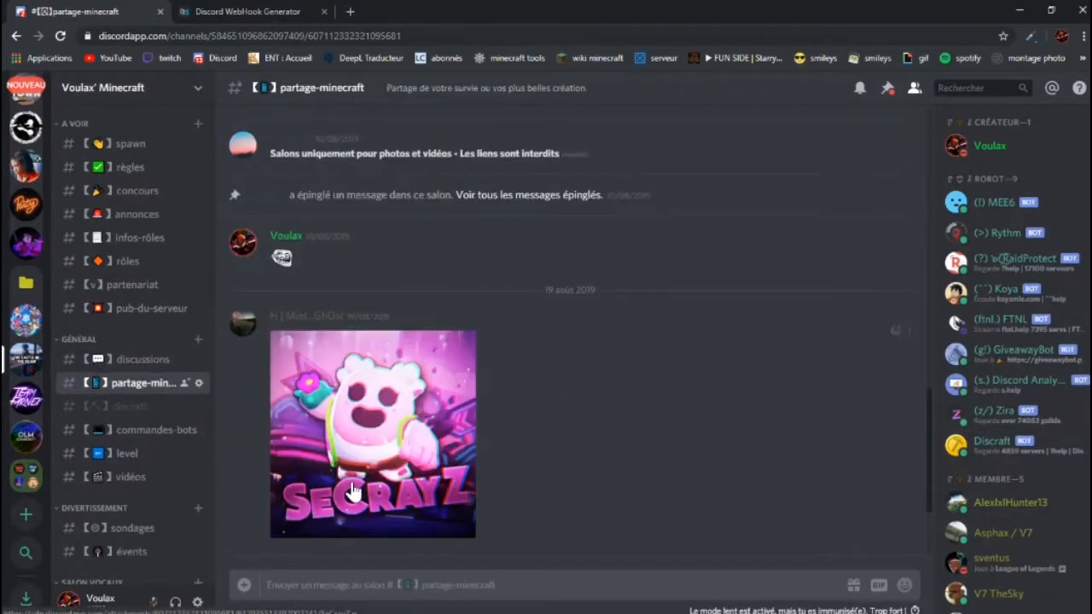
right_click(327, 501)
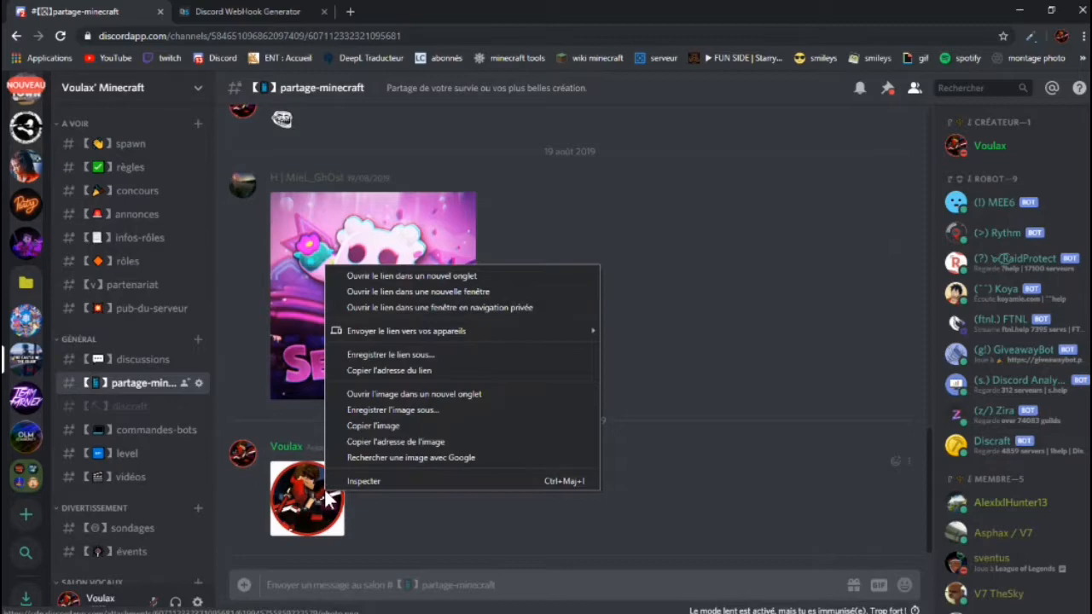
left_click(435, 446)
left_click(205, 12)
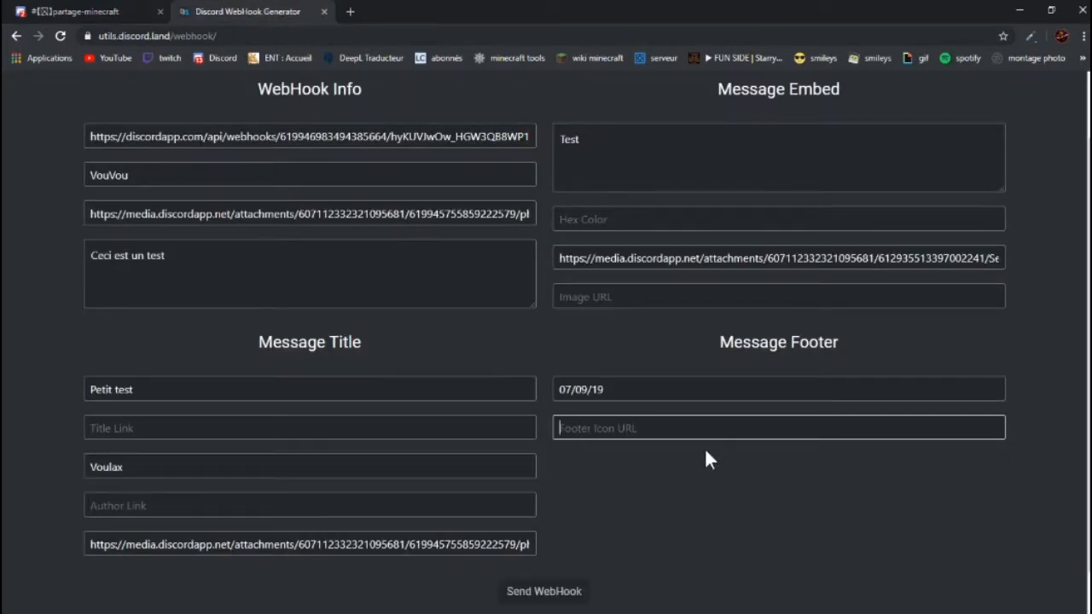
key("ctrl+v")
left_click(539, 441)
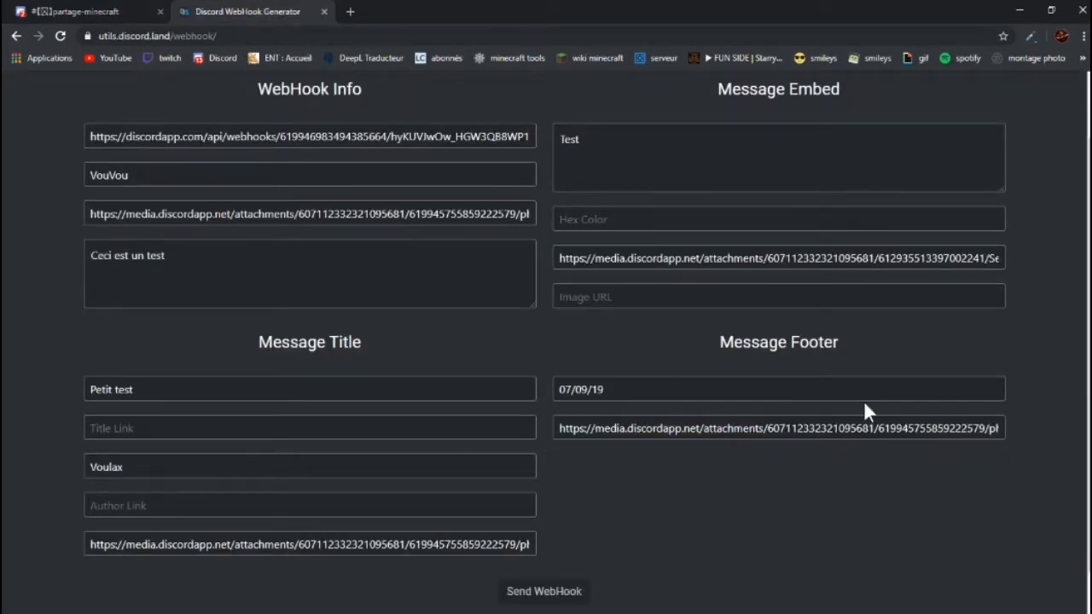
Check the footer of the earlier webhook message in the discussions channel, and review all the filled-in fields of the WebHook Generator.
left_click(94, 11)
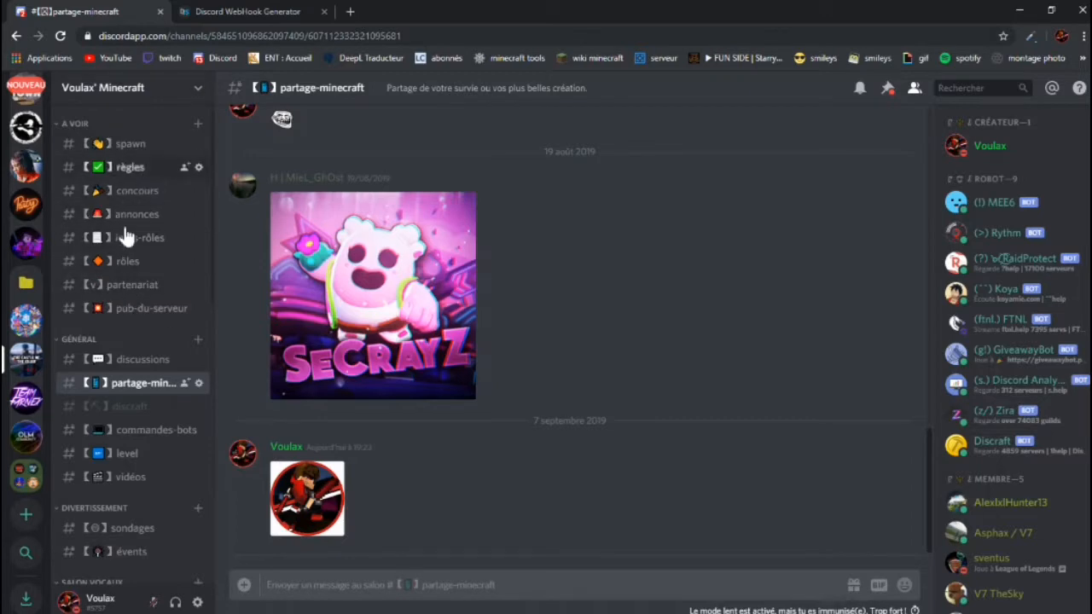
left_click(120, 362)
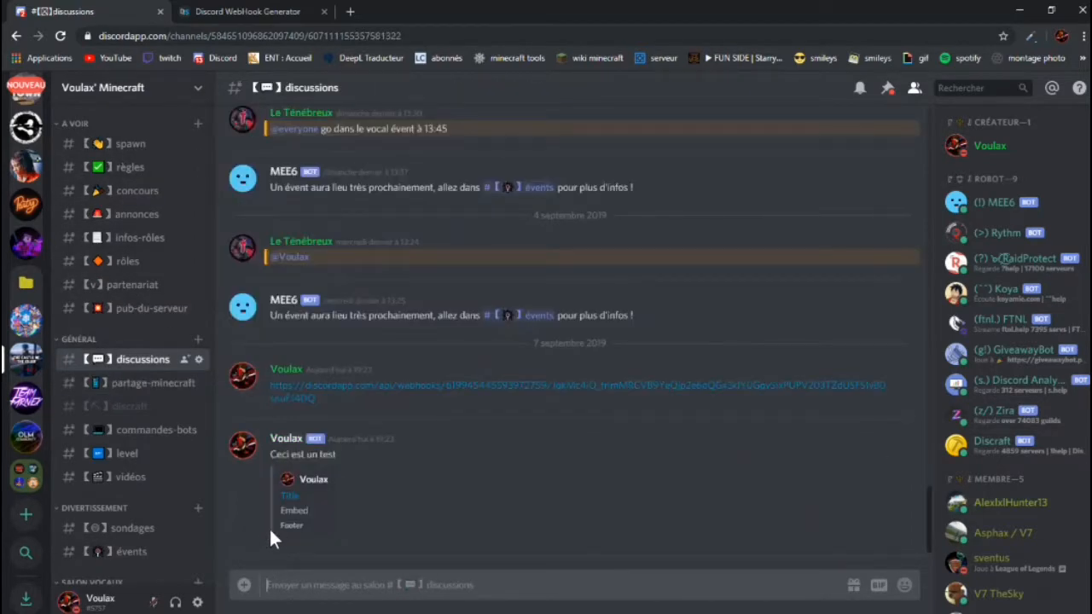
left_click(227, 10)
scroll(441, 426, "down", 1)
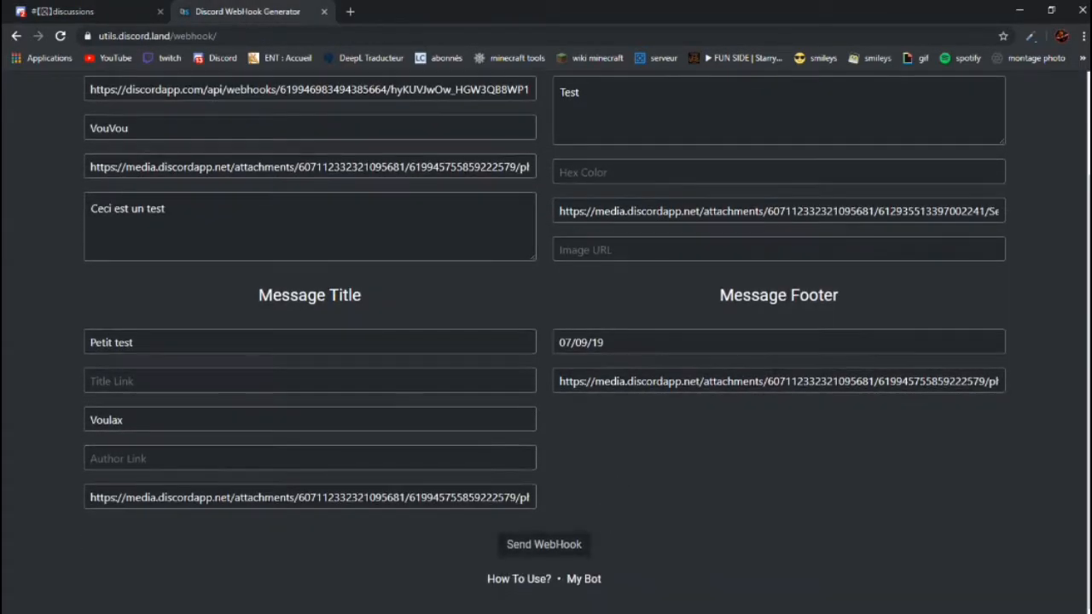
scroll(546, 341, "up", 3)
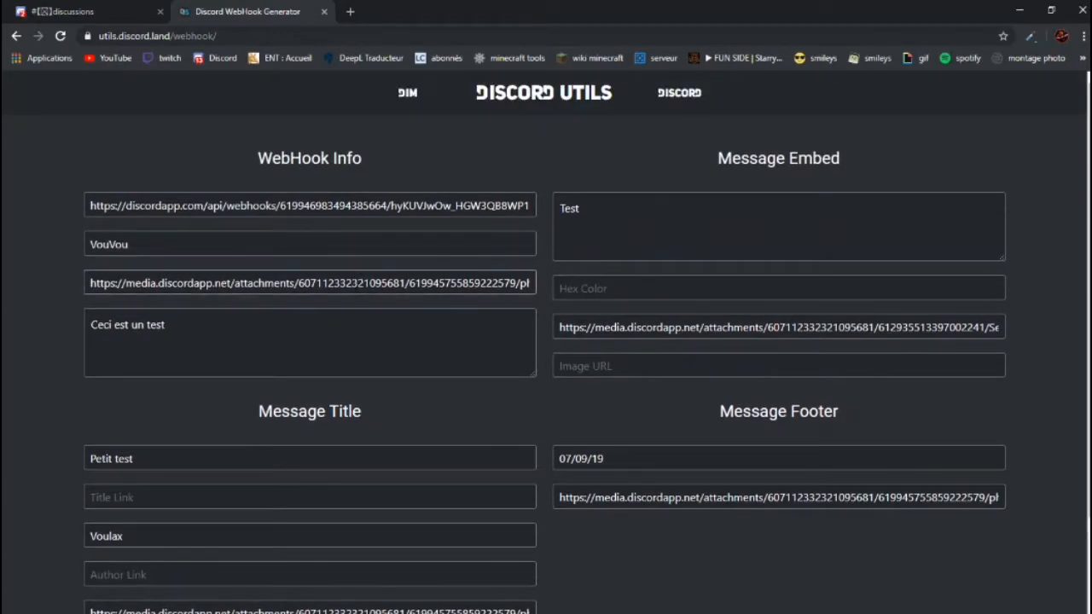
scroll(615, 431, "down", 3)
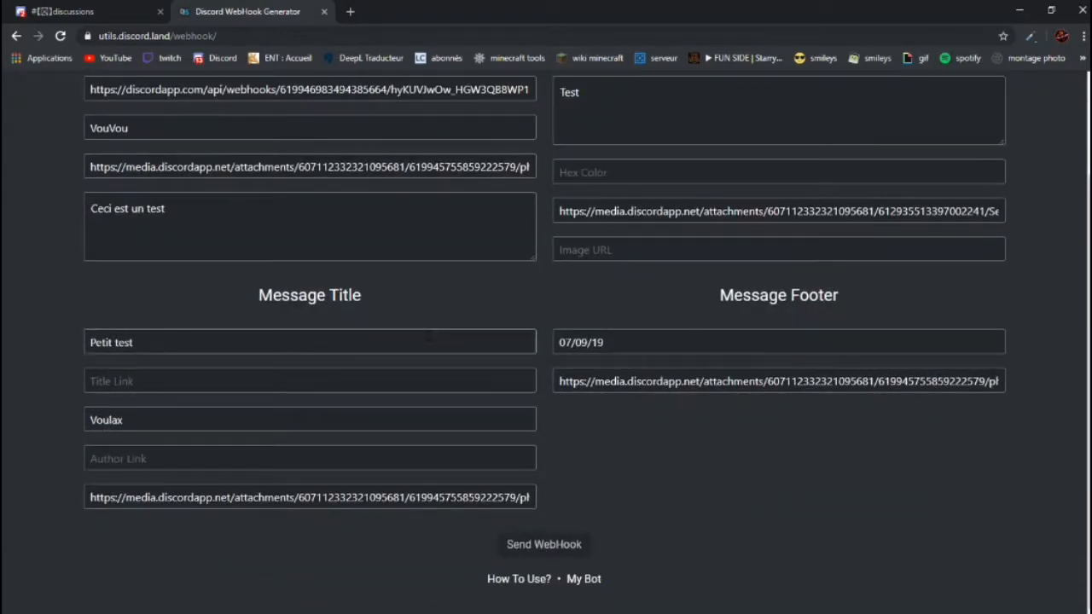
scroll(480, 96, "up", 2)
scroll(481, 97, "down", 2)
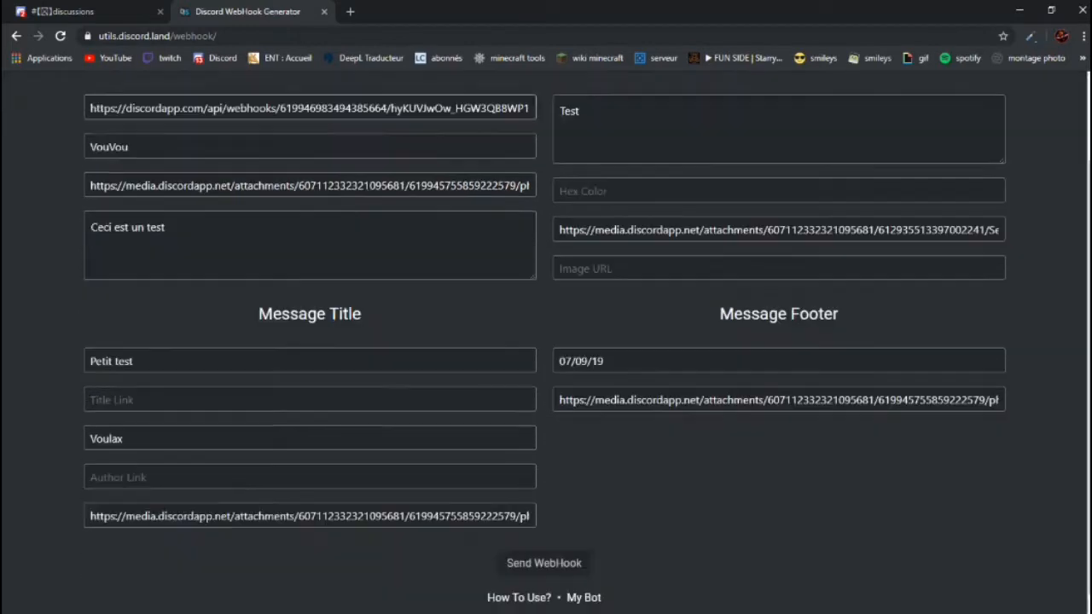
scroll(444, 314, "down", 1)
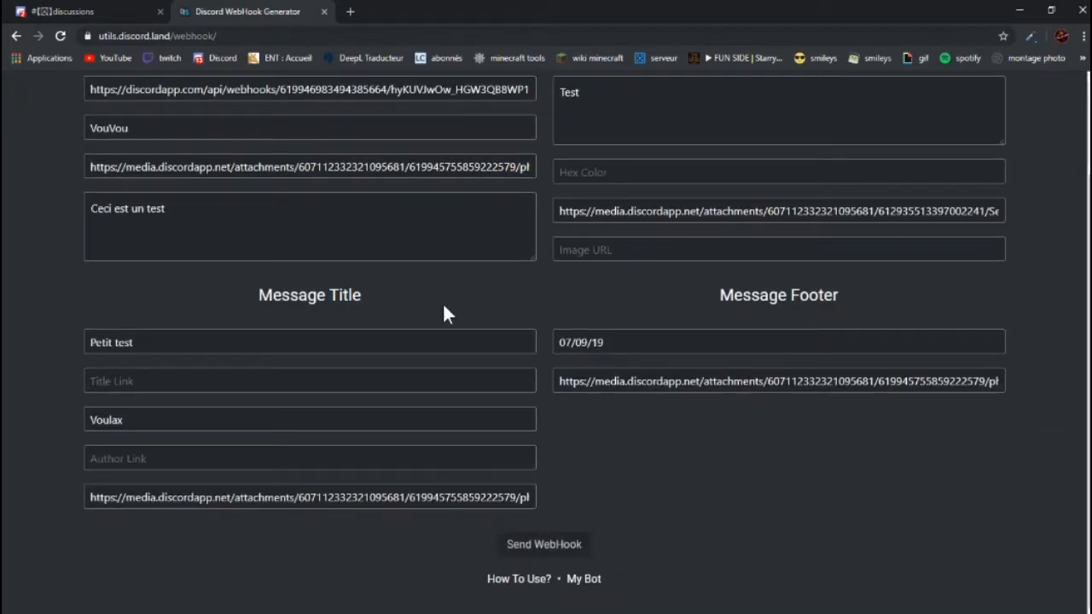
Send the webhook from the generator and open the commandes channel of the Voulax' Minecraft server in Discord.
left_click(529, 546)
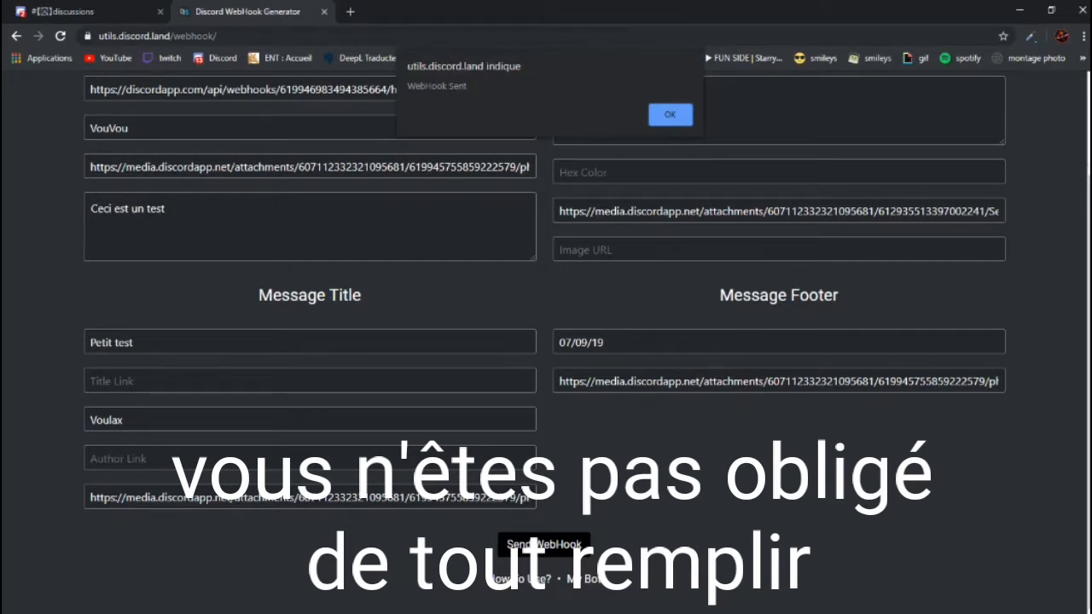
left_click(670, 117)
left_click(102, 11)
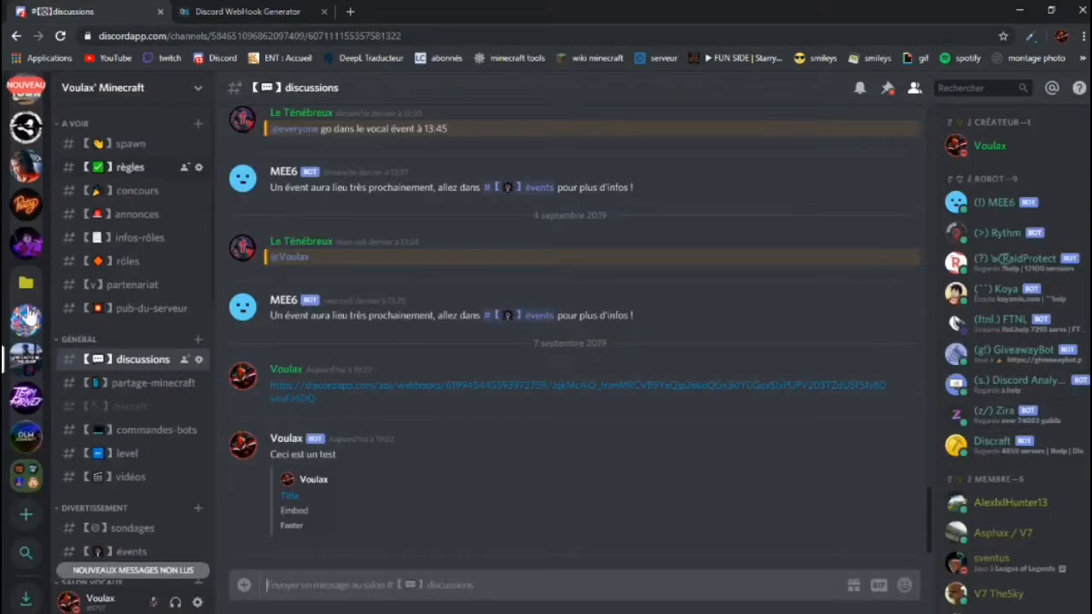
scroll(159, 477, "down", 10)
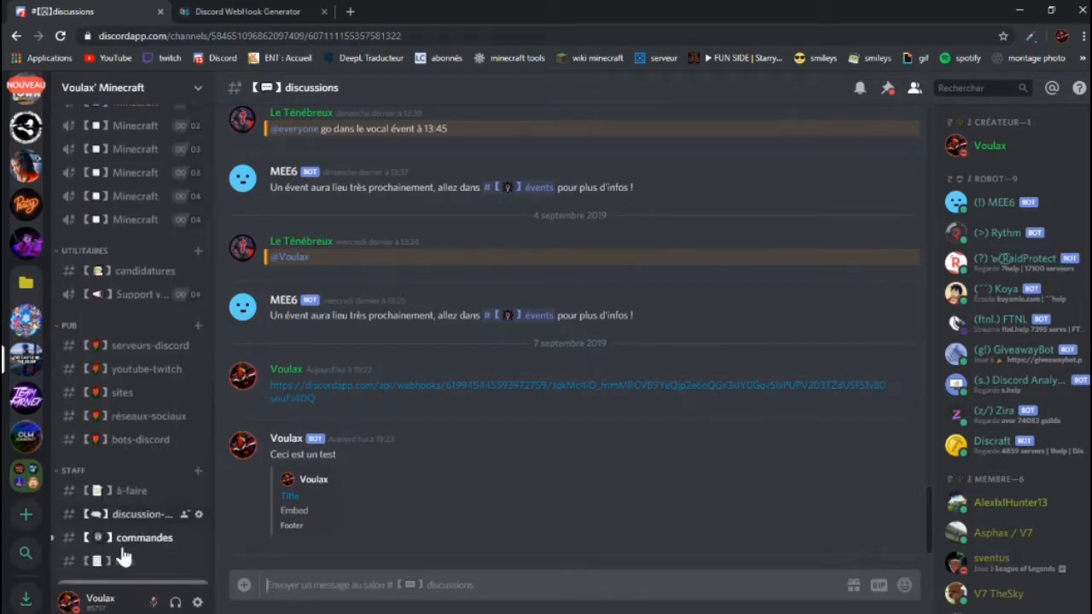
left_click(124, 546)
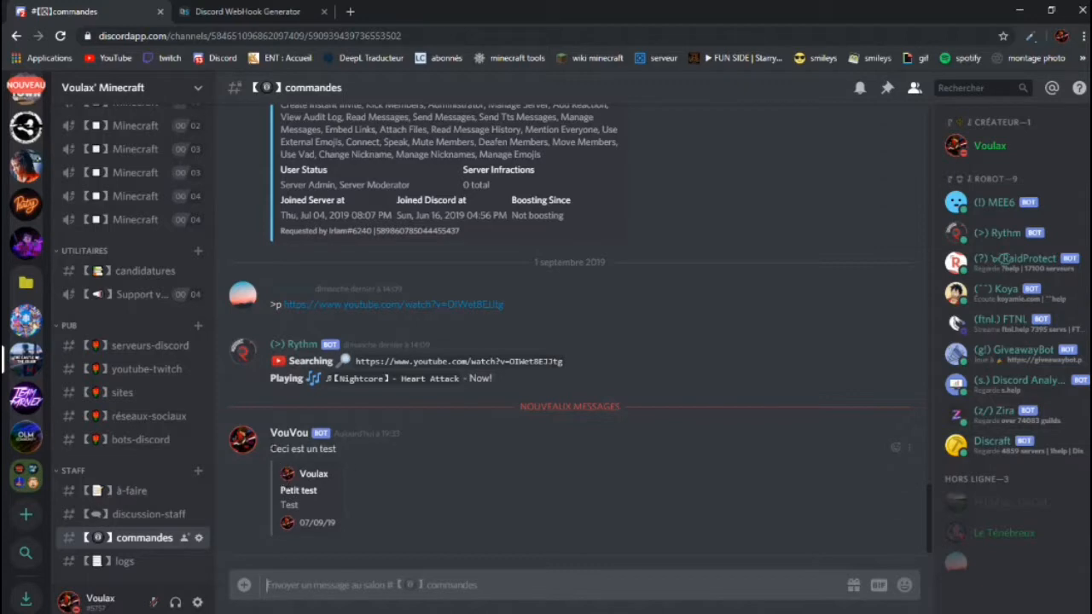
Examine the new webhook message's sender profile, text, title and embed in the commandes channel, and compare them with the generator's fields.
left_click(279, 433)
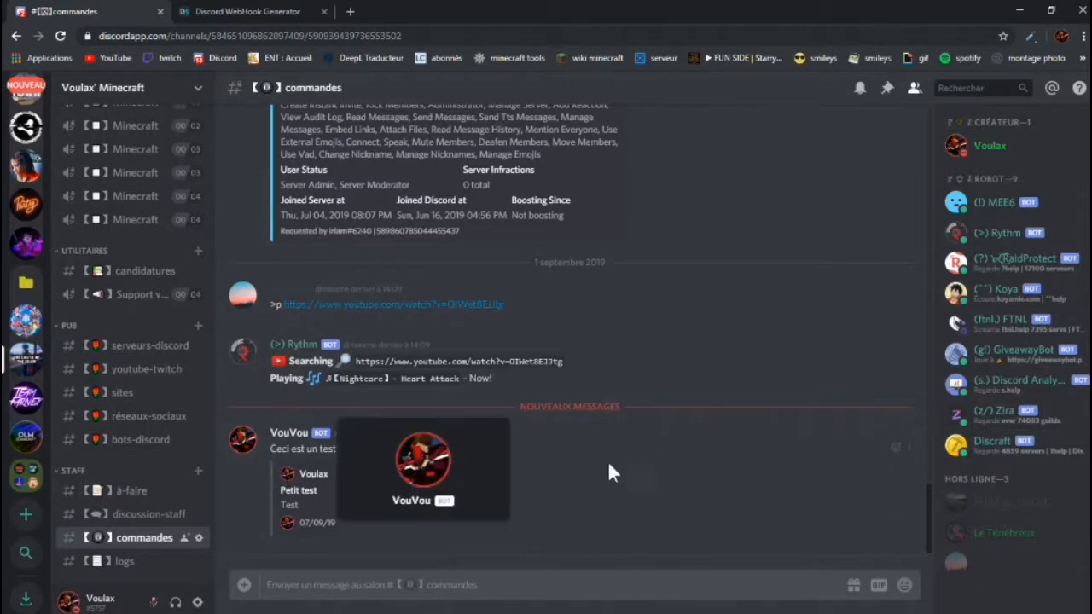
left_click(661, 453)
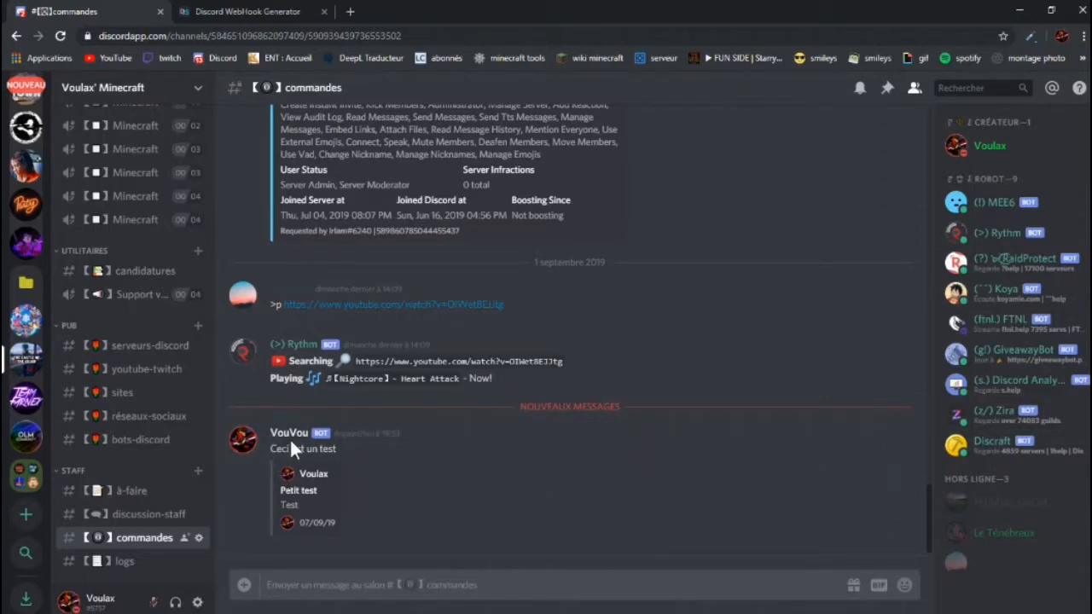
left_click_drag(271, 449, 337, 457)
left_click(426, 483)
left_click_drag(277, 488, 363, 485)
left_click_drag(278, 508, 355, 518)
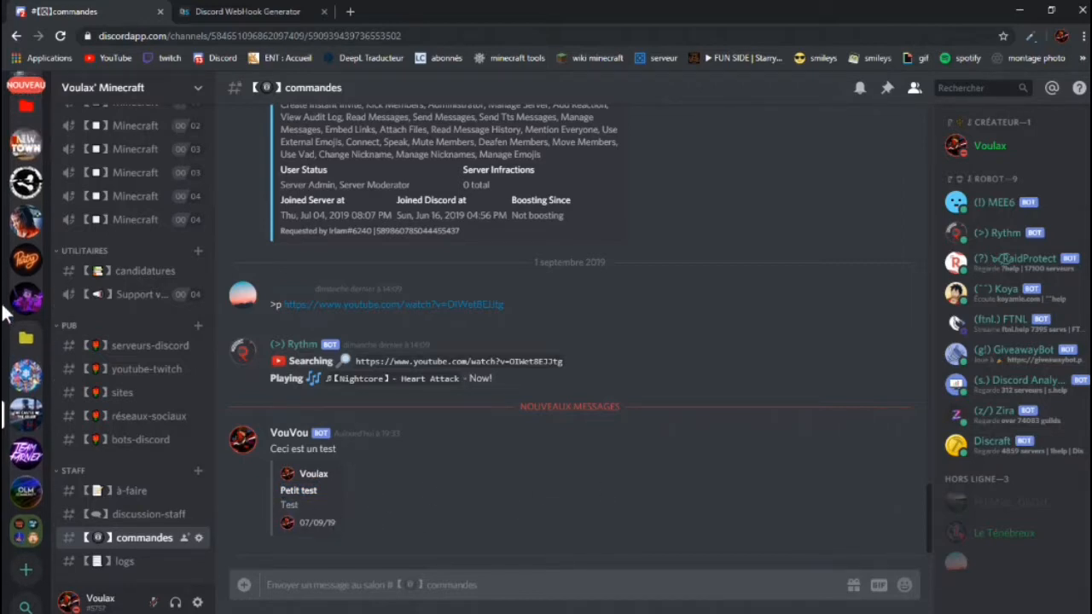
left_click(192, 10)
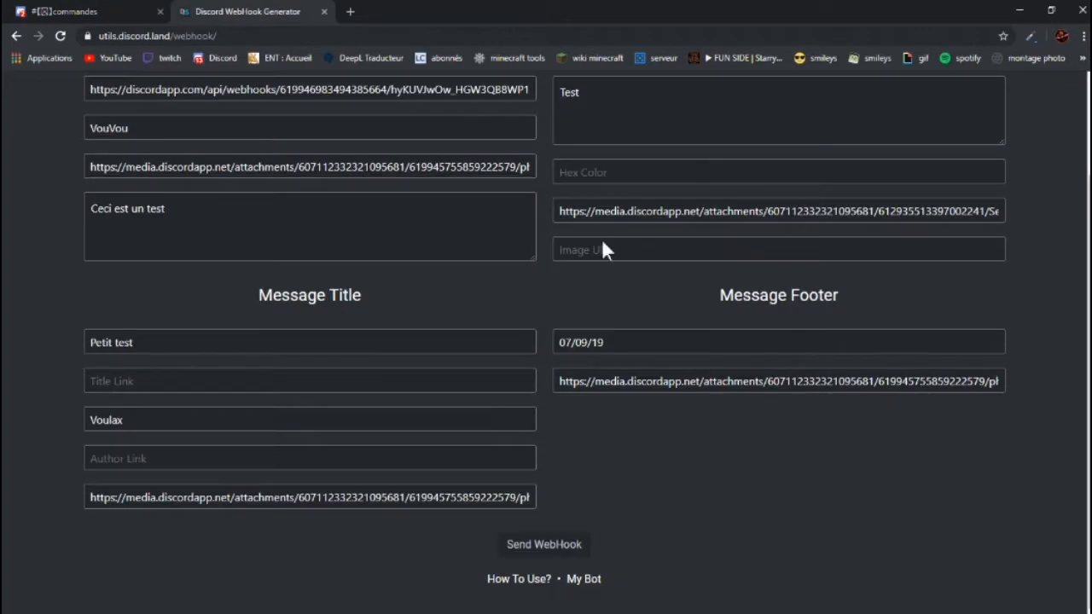
left_click(77, 11)
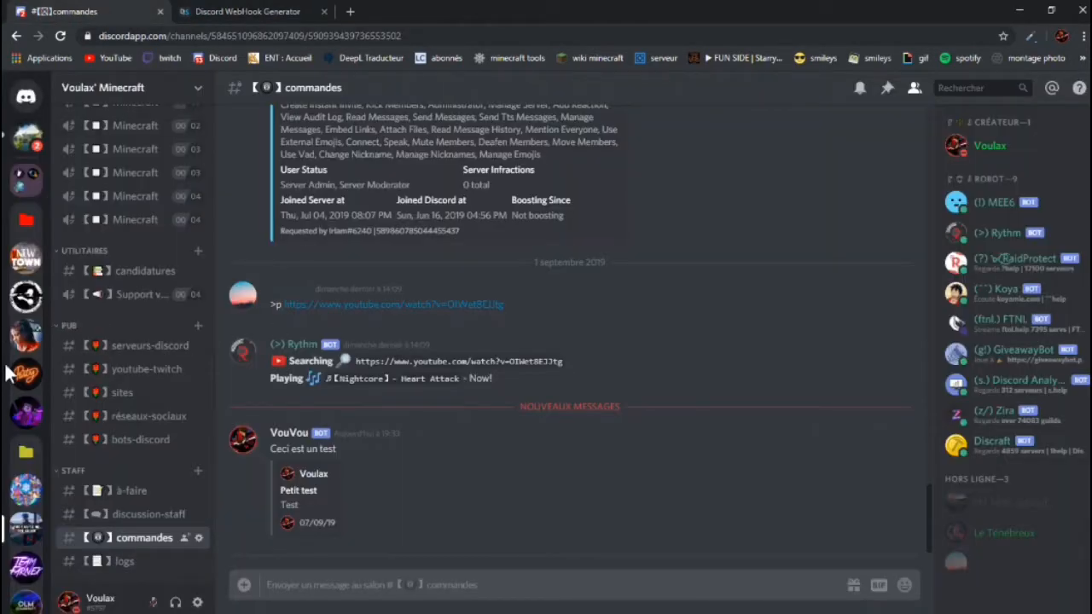